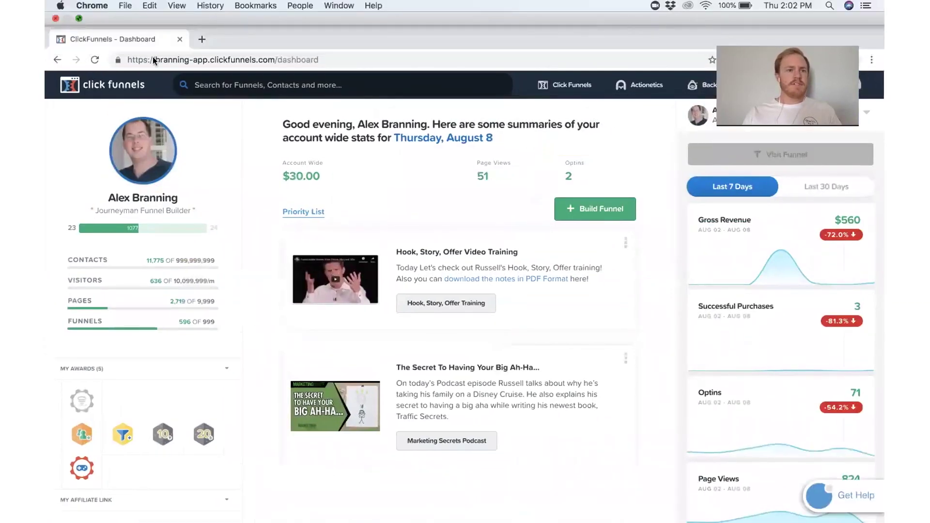
Exit full screen, shrink the browser to a window, then restore full screen.
key(ctrl+super+f)
click(147, 74)
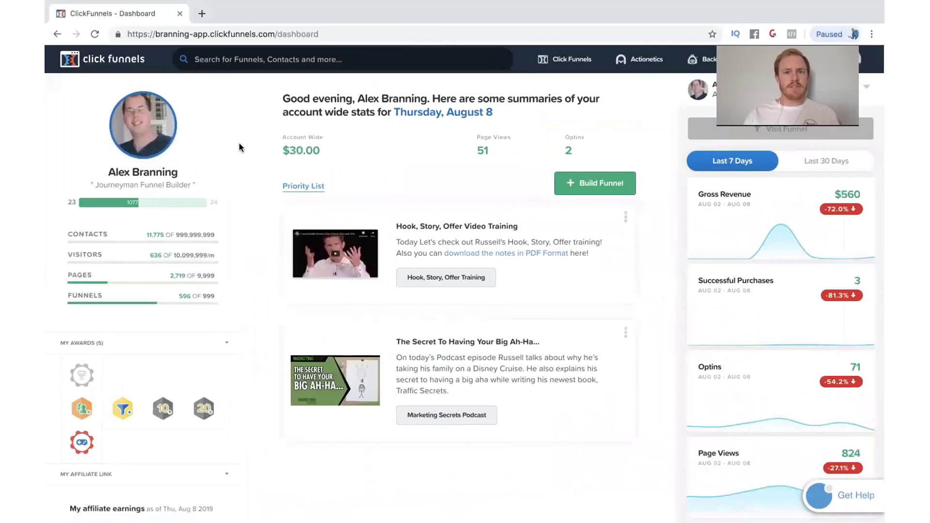
mouse_move(157, 3)
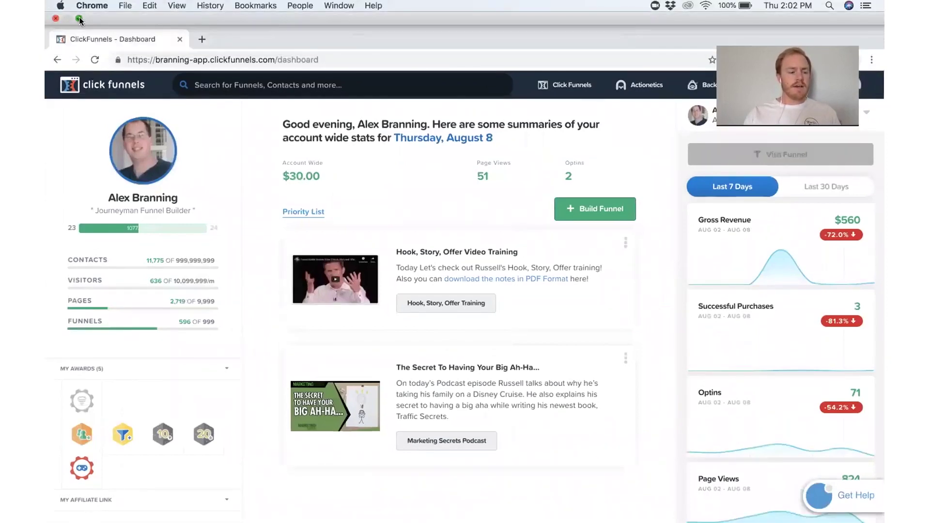
click(79, 20)
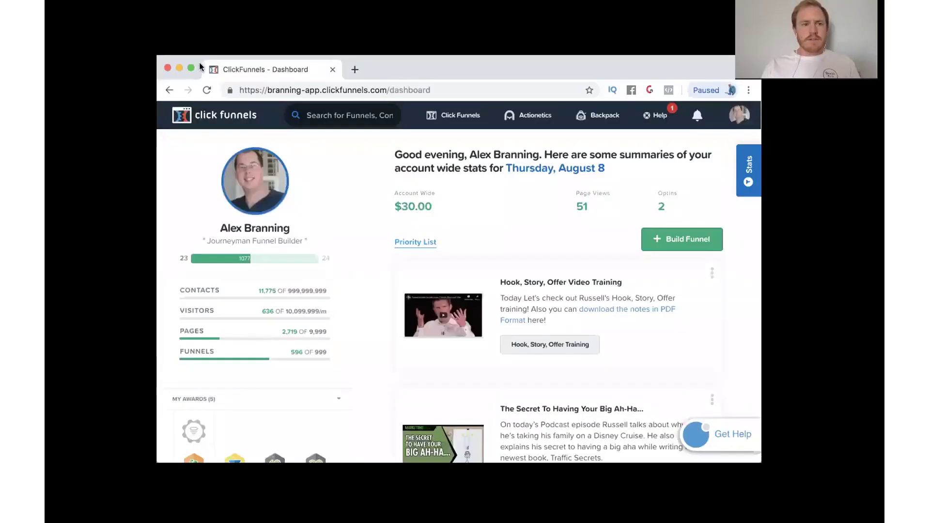
click(190, 68)
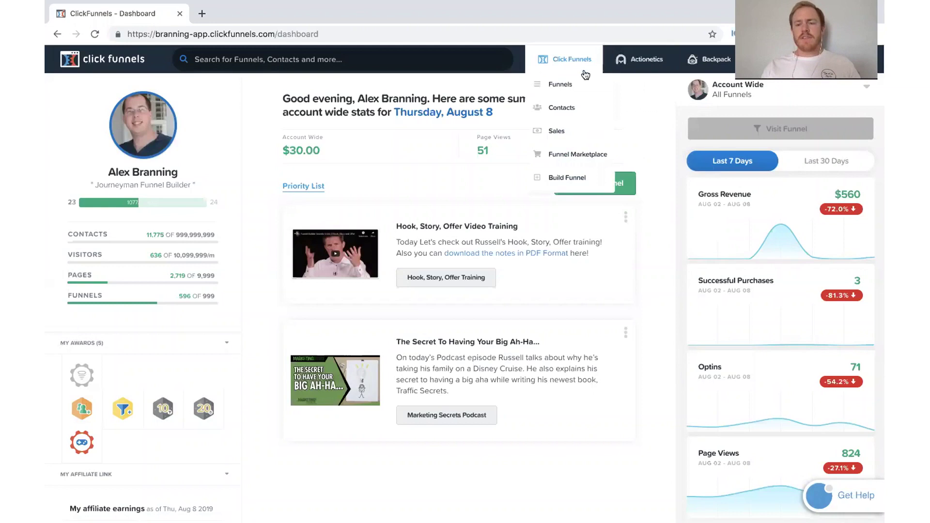
Open Account Settings from the profile menu.
mouse_move(865, 59)
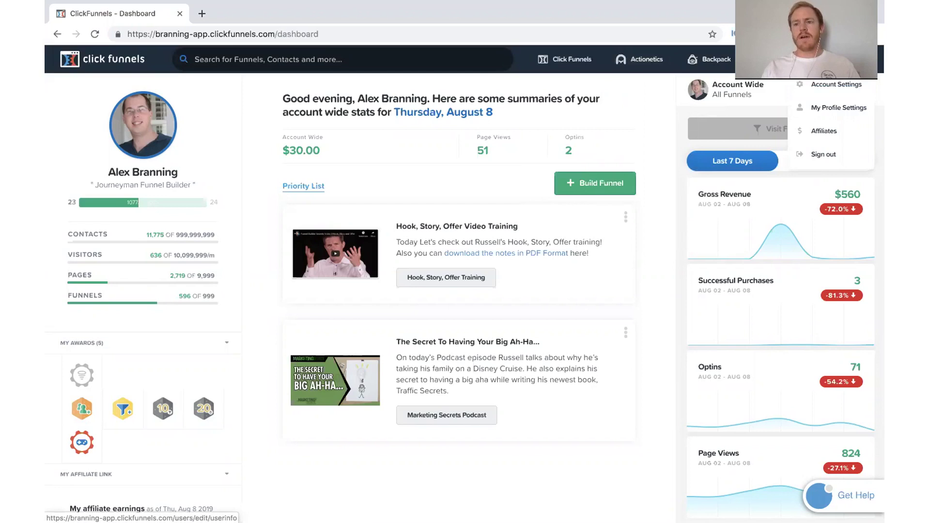
click(834, 87)
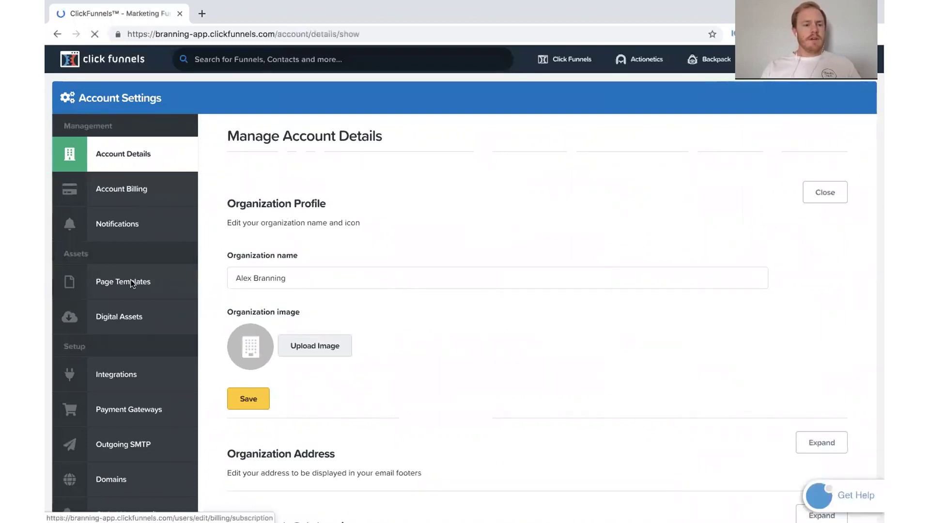
scroll(119, 420, down, 2)
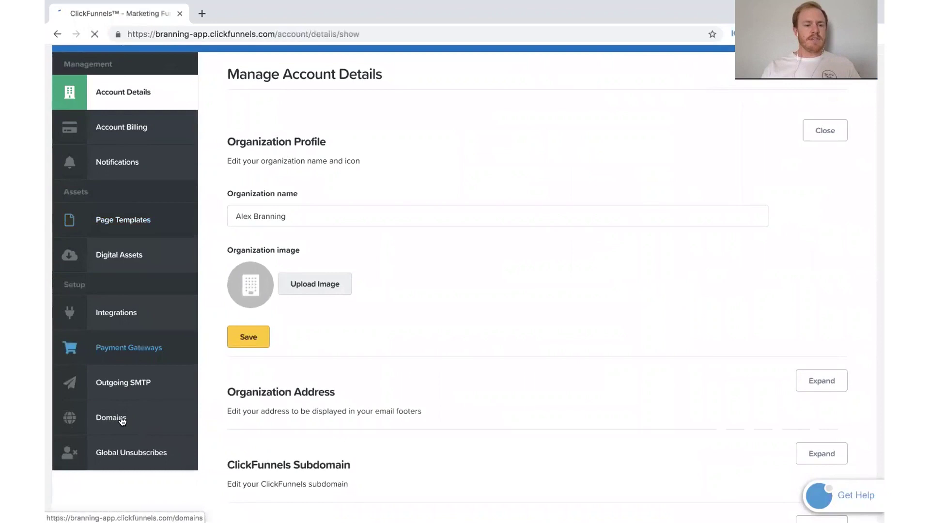
click(111, 418)
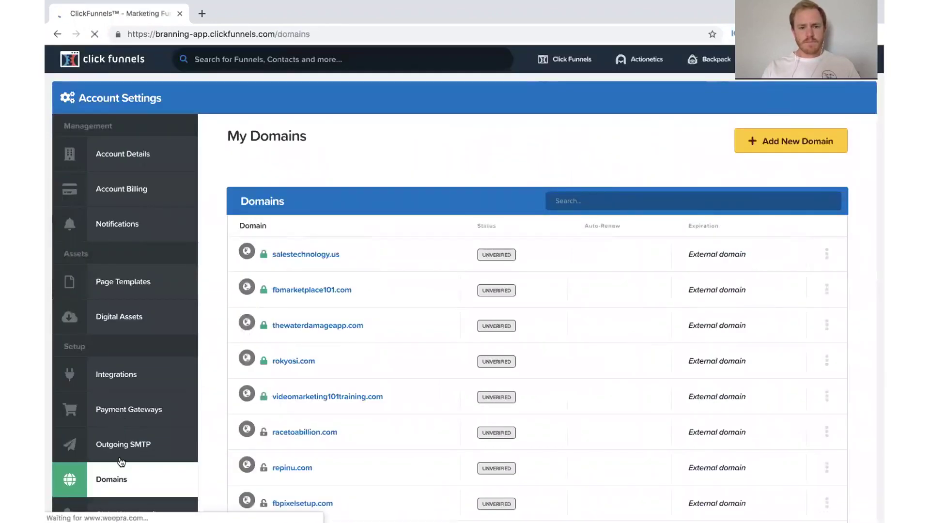
scroll(337, 344, down, 8)
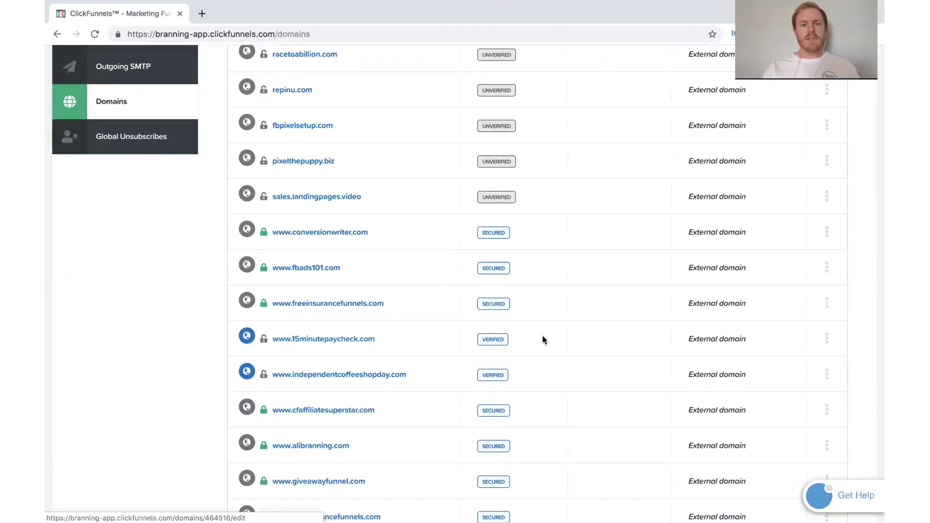
scroll(527, 312, up, 8)
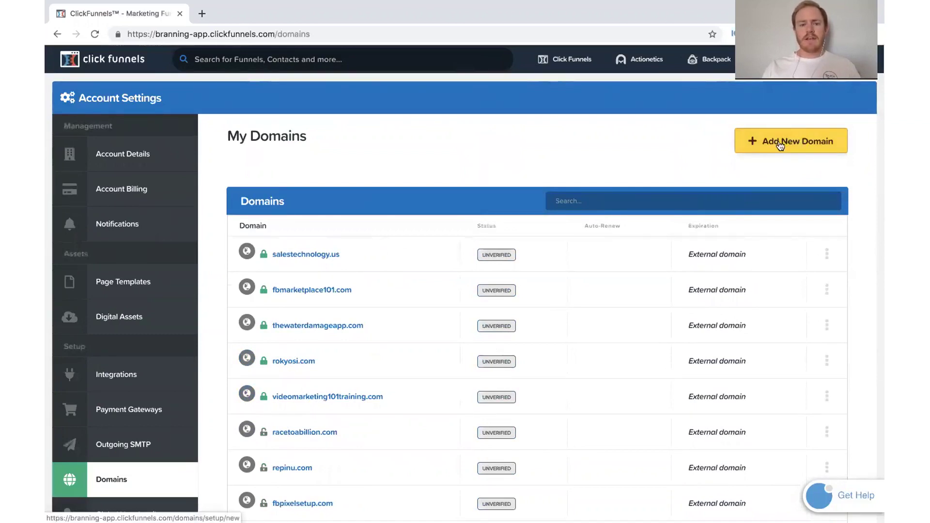
click(777, 145)
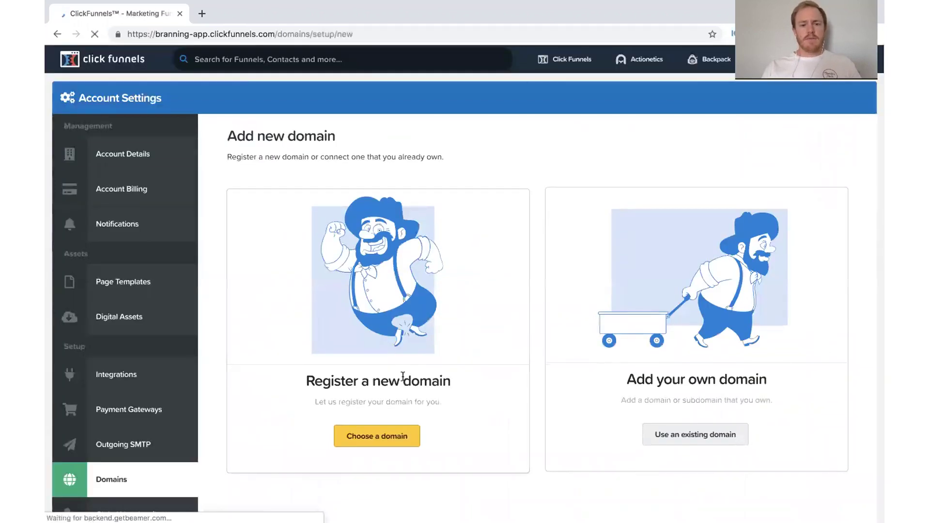
scroll(402, 377, down, 3)
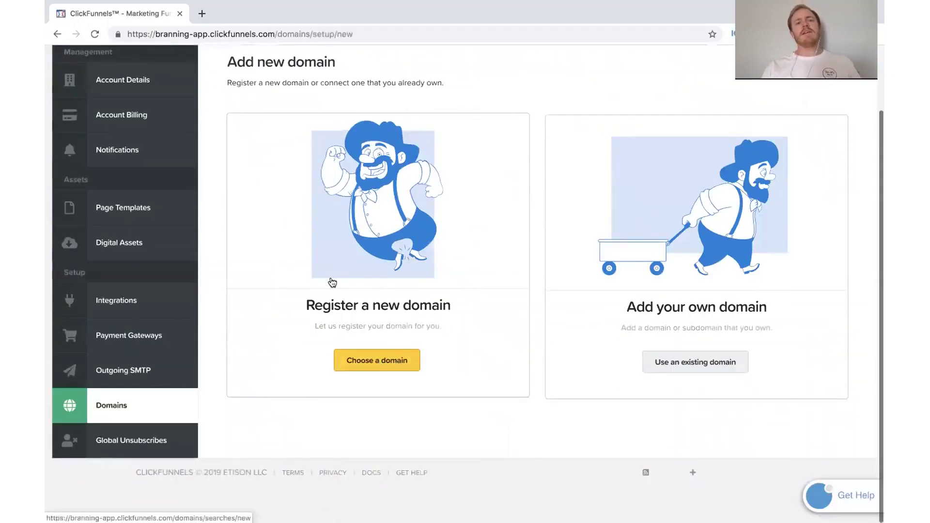
click(715, 362)
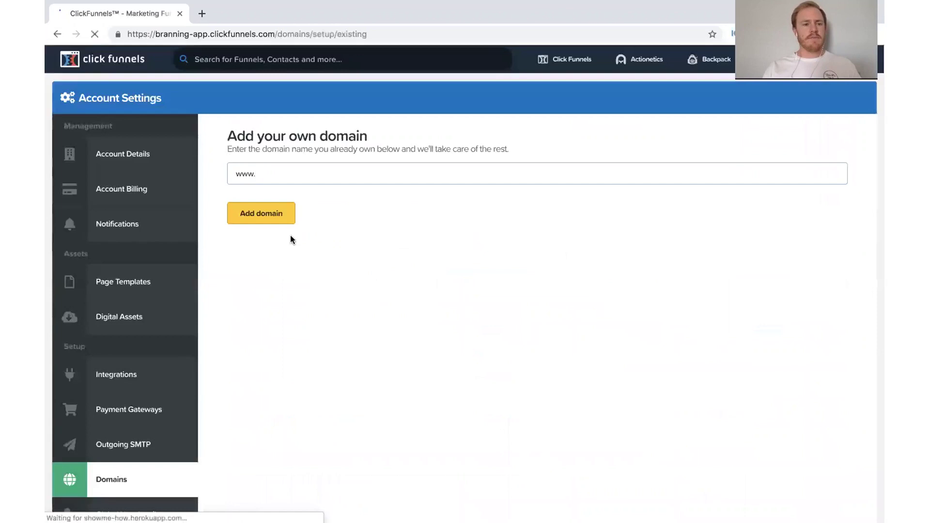
click(296, 175)
text(c)
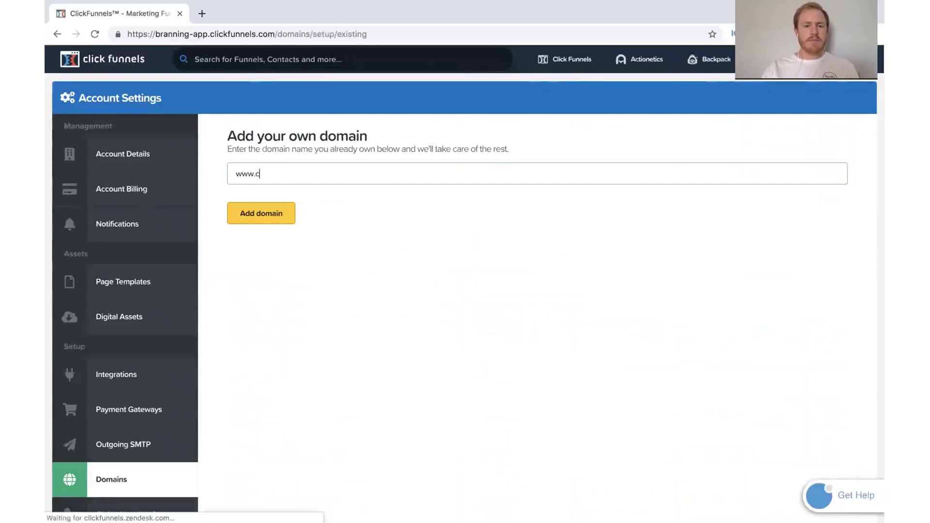
text(hatbot101.com)
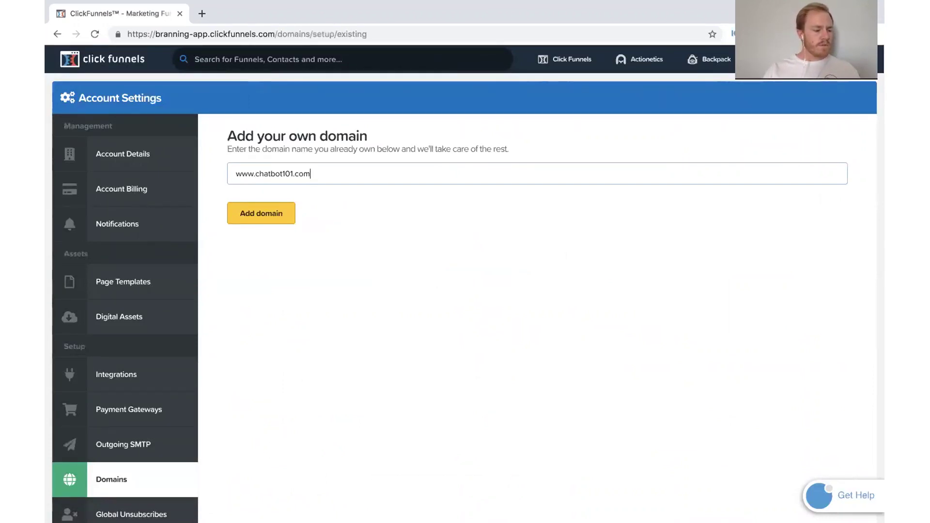
click(247, 211)
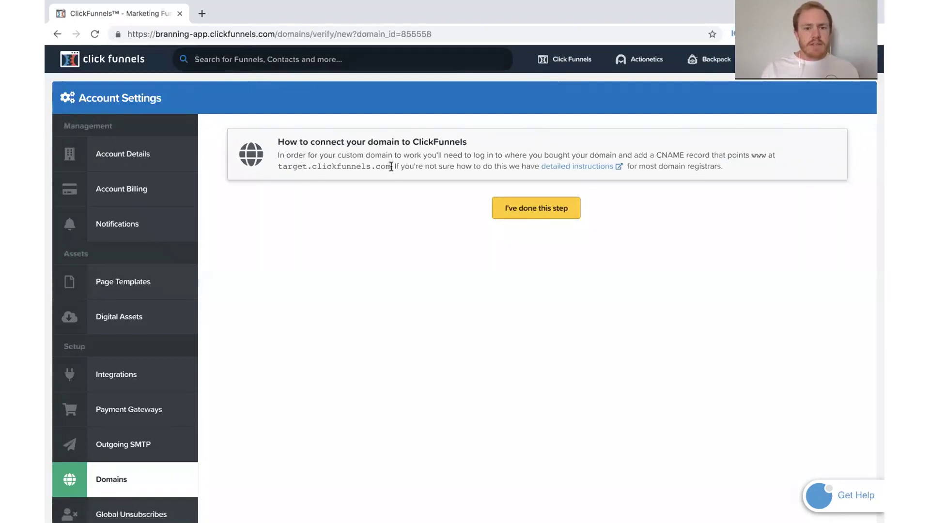
drag(391, 169, 278, 167)
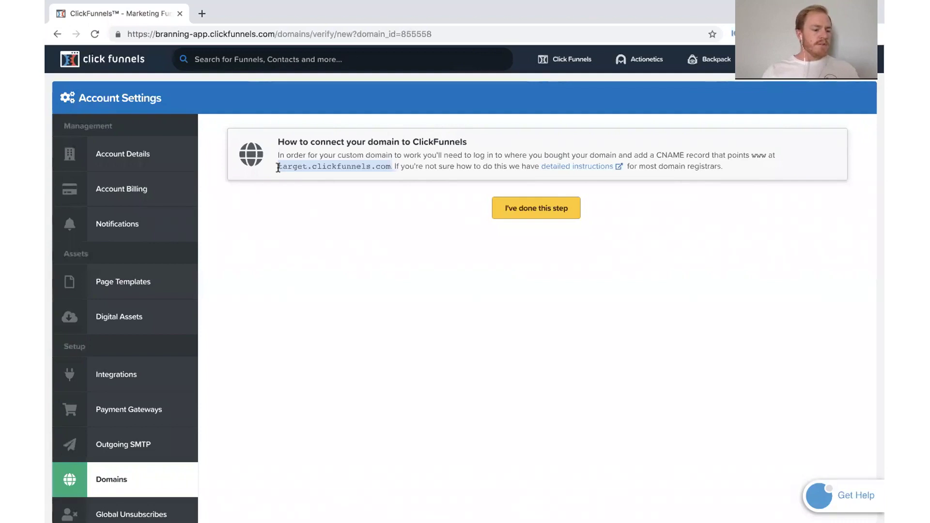
Go to the GoDaddy home page in a new tab.
click(202, 13)
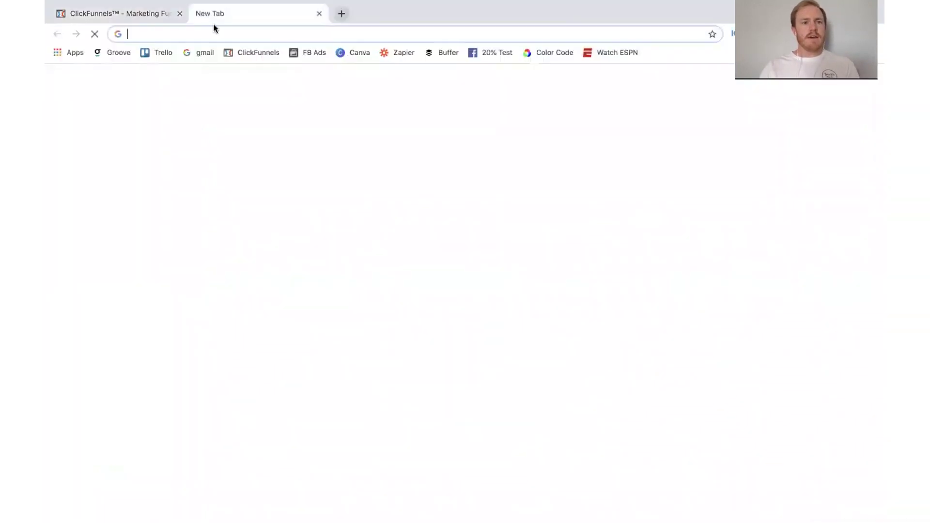
text(godadd)
key(Return)
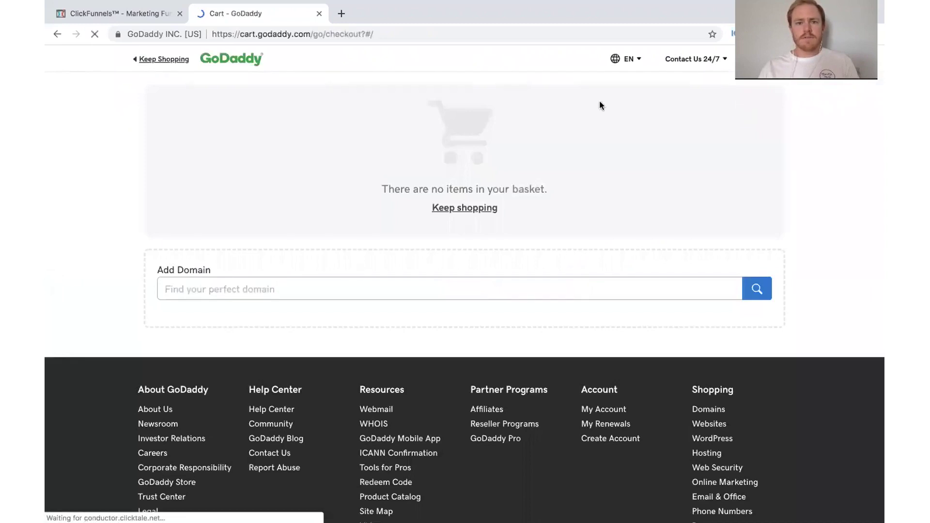
click(210, 65)
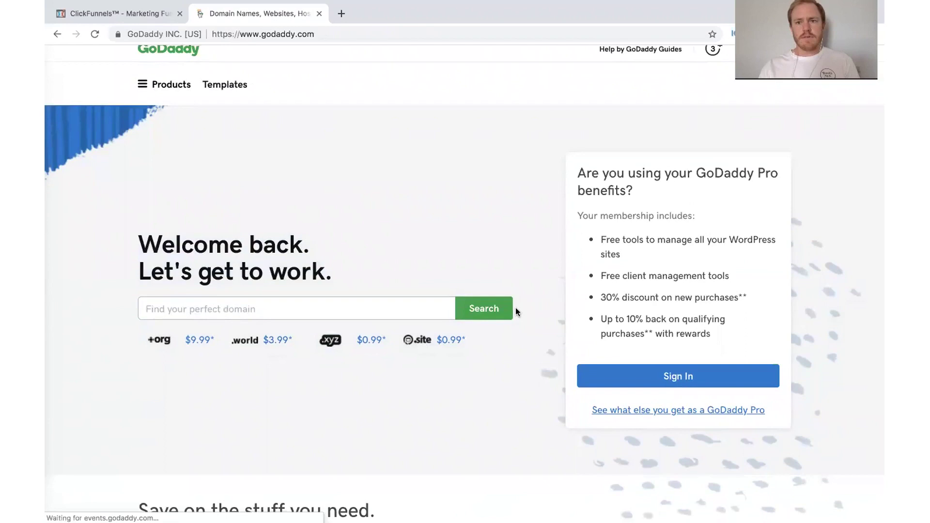
Search the owned domains for chatbot101 and open chatbot101.com's settings.
mouse_move(756, 59)
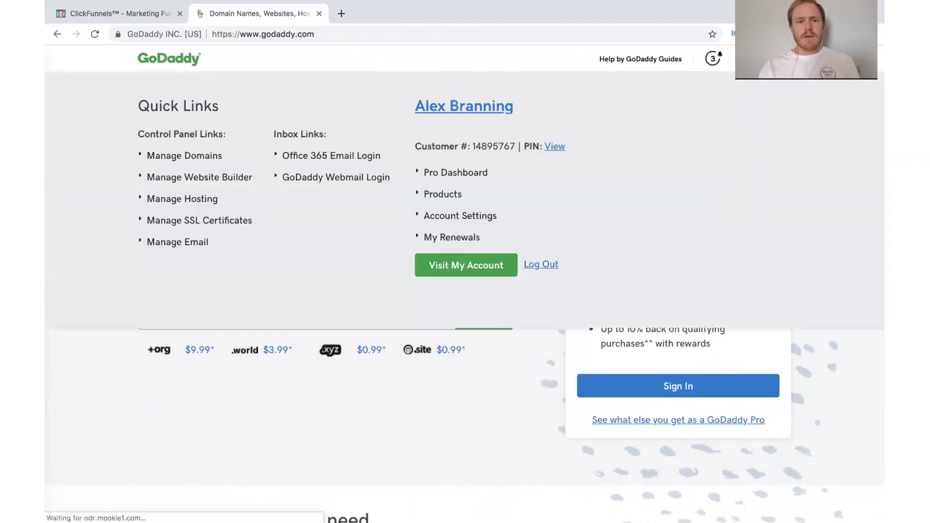
click(193, 160)
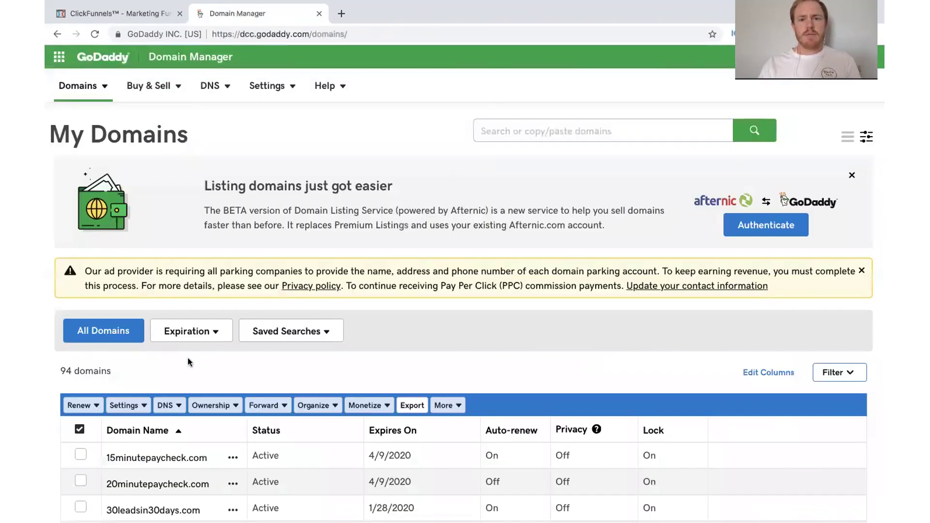
click(564, 127)
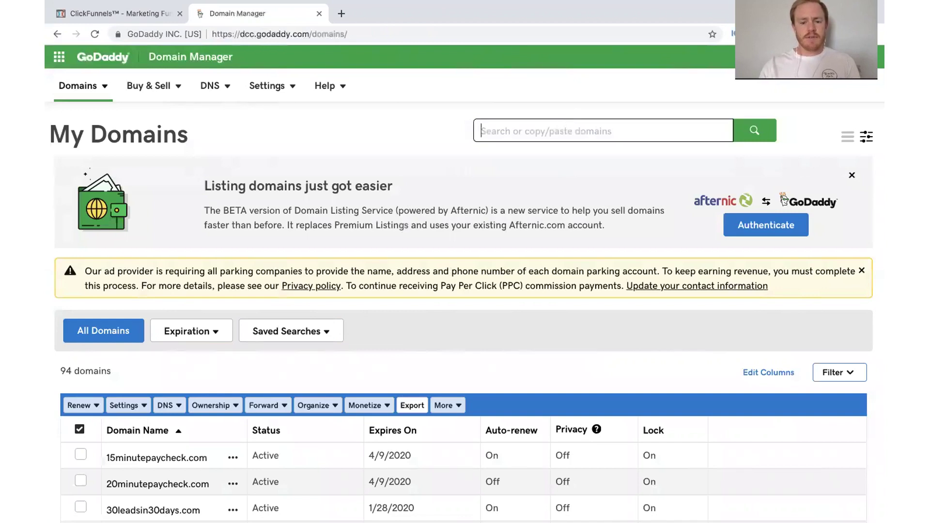
text(chatbot101.com)
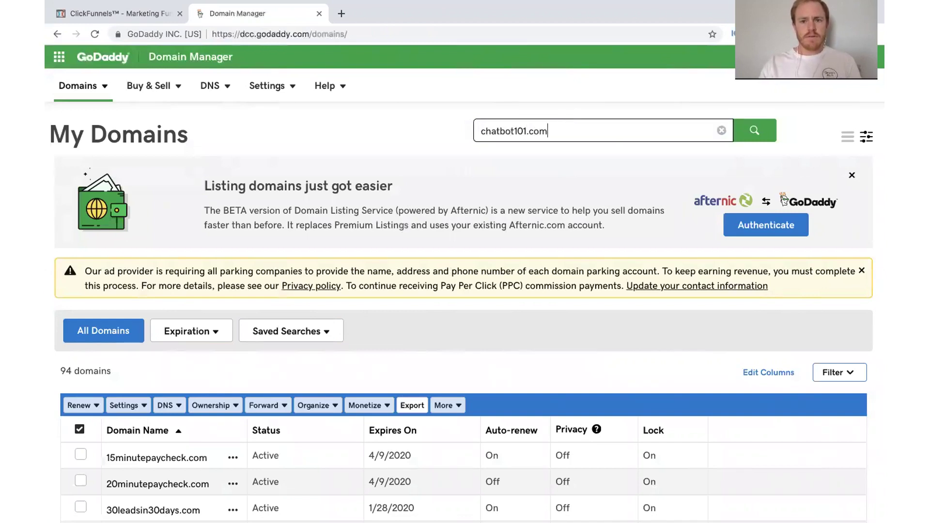
key(Return)
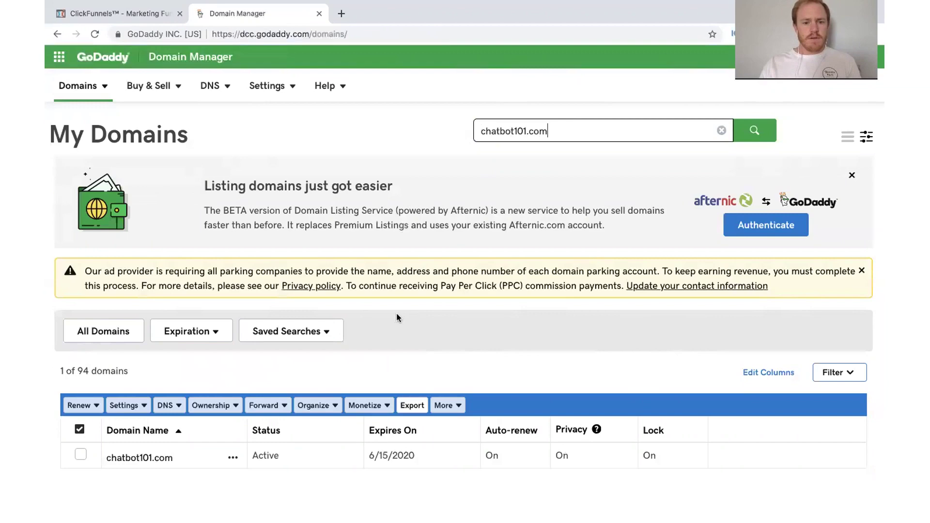
scroll(399, 260, down, 2)
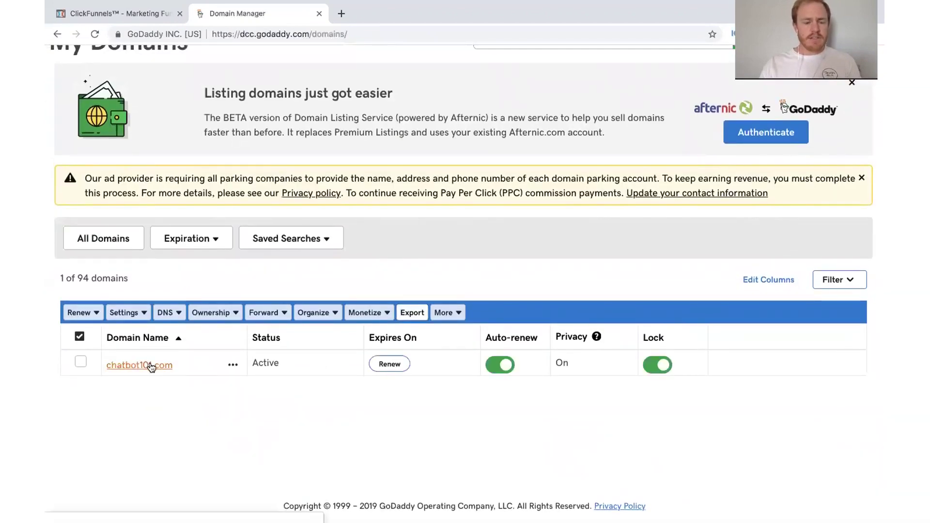
click(151, 367)
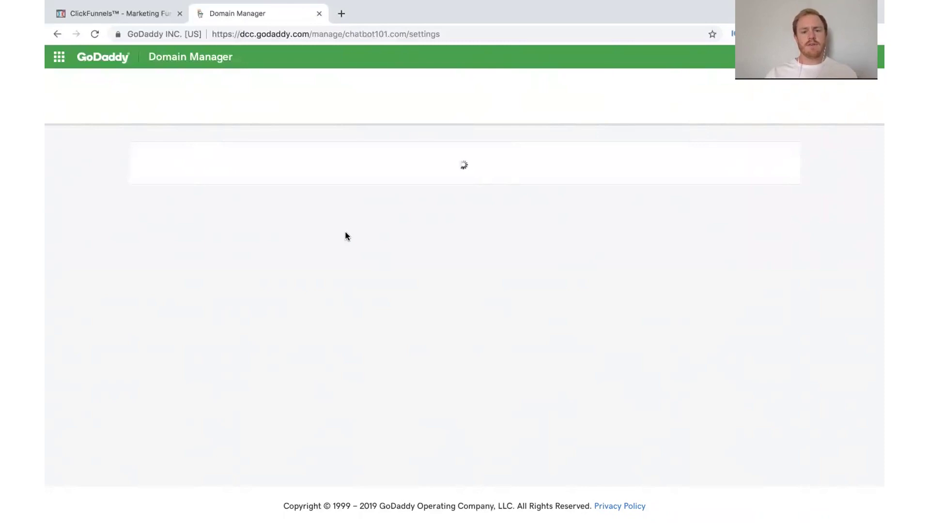
Open the GoDaddy CNAME Record article from ClickFunnels' registrar-specific instructions.
click(141, 13)
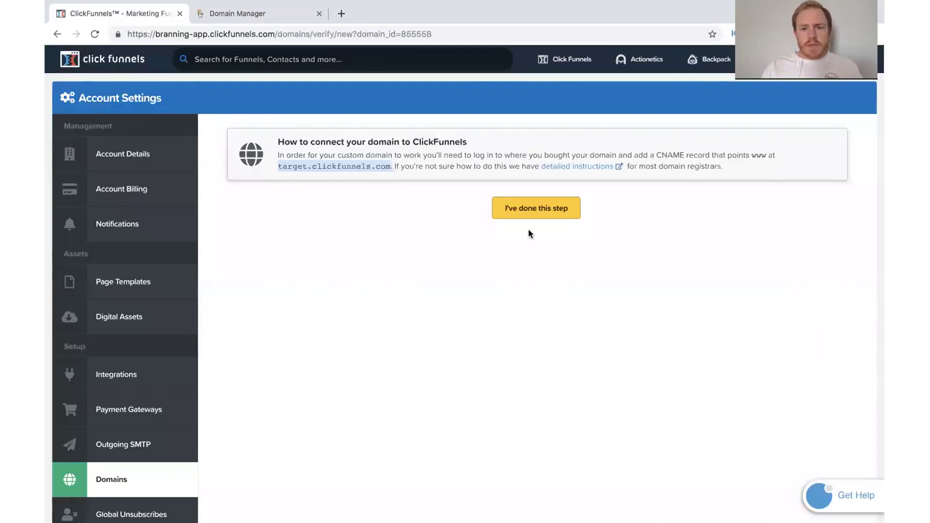
click(600, 170)
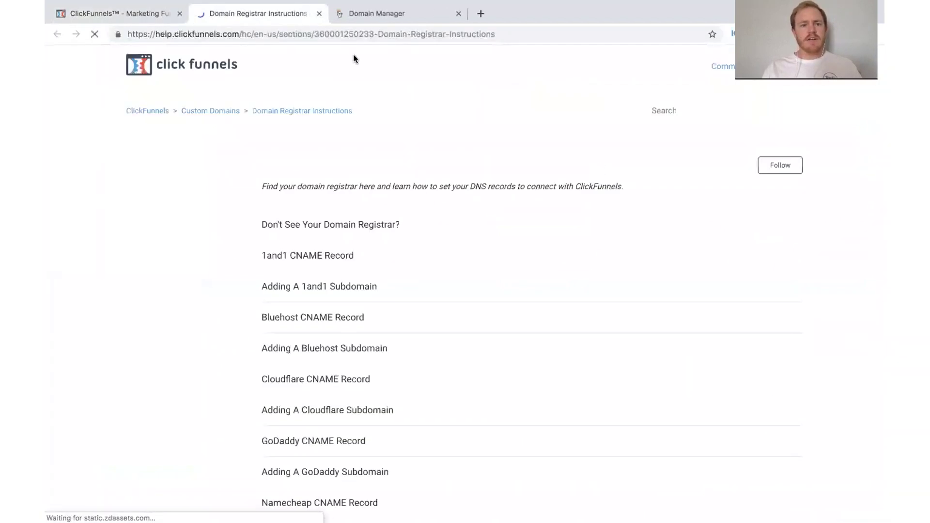
scroll(343, 270, down, 3)
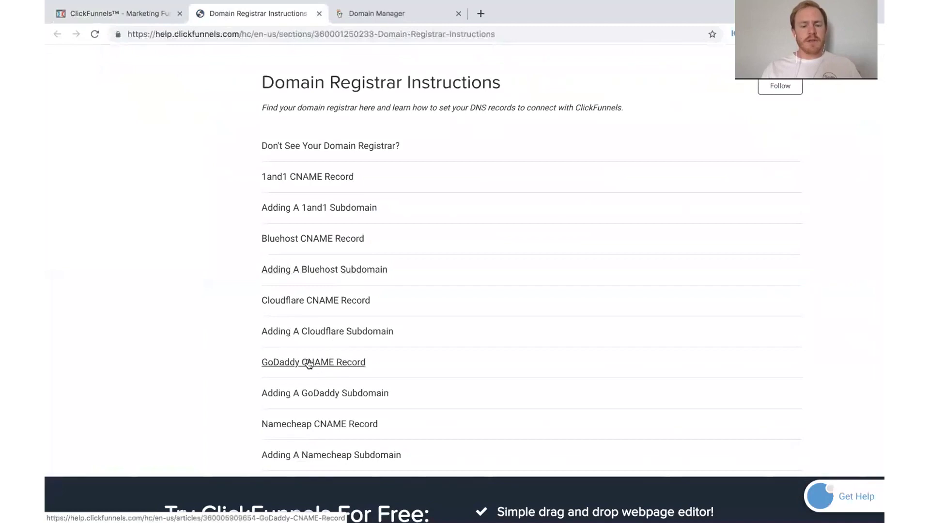
click(309, 363)
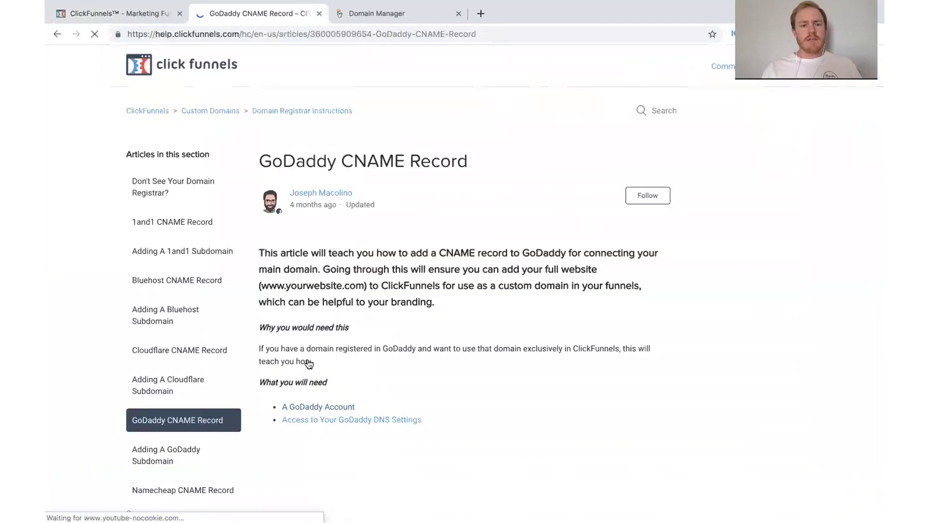
Highlight the target.clickfunnels.com value in the article's Step 1.
scroll(309, 363, down, 2)
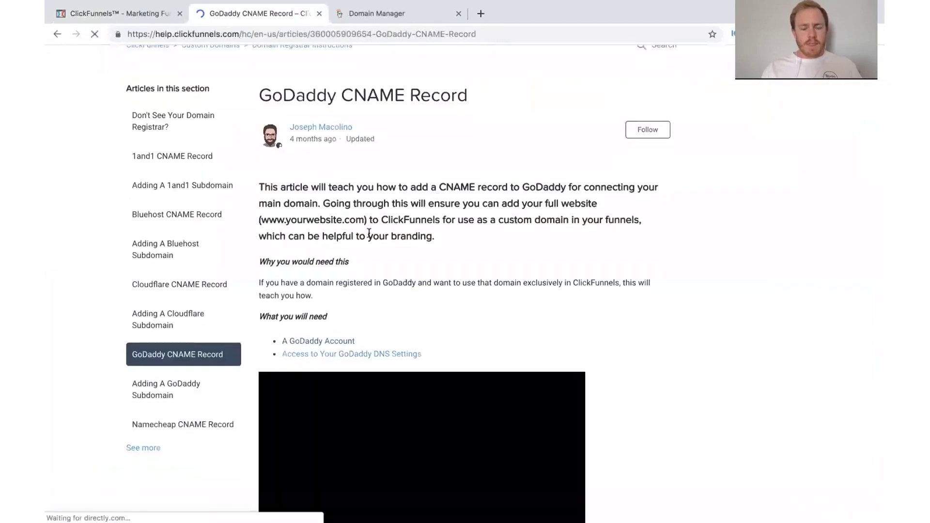
scroll(369, 236, down, 2)
scroll(373, 354, down, 5)
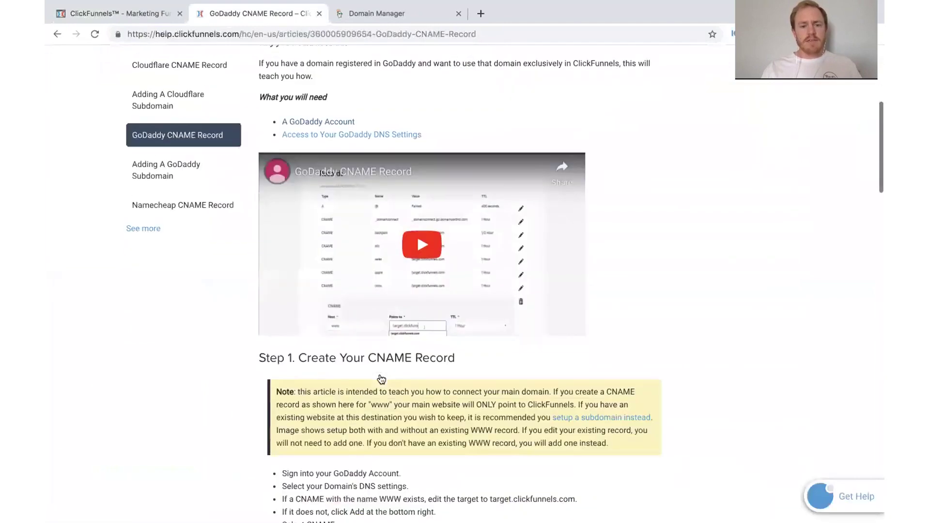
scroll(382, 379, down, 2)
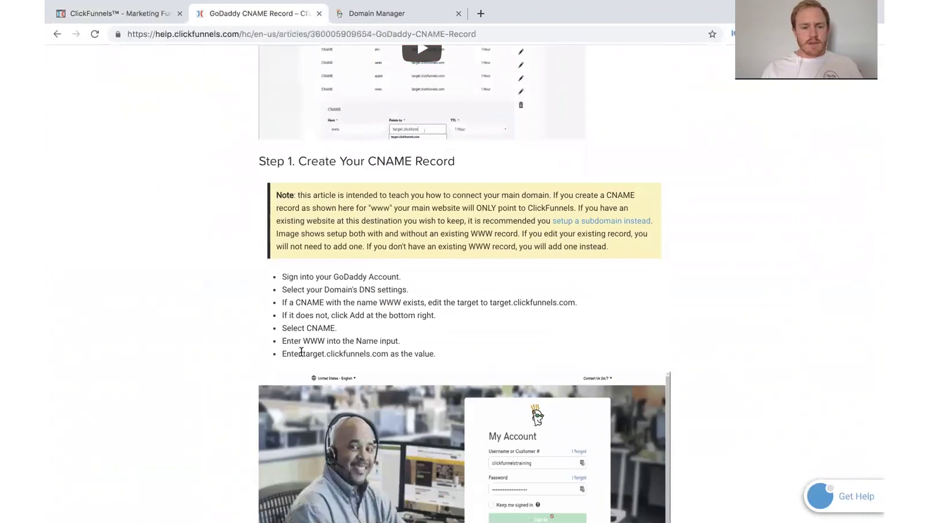
drag(304, 354, 387, 354)
key(ctrl+c)
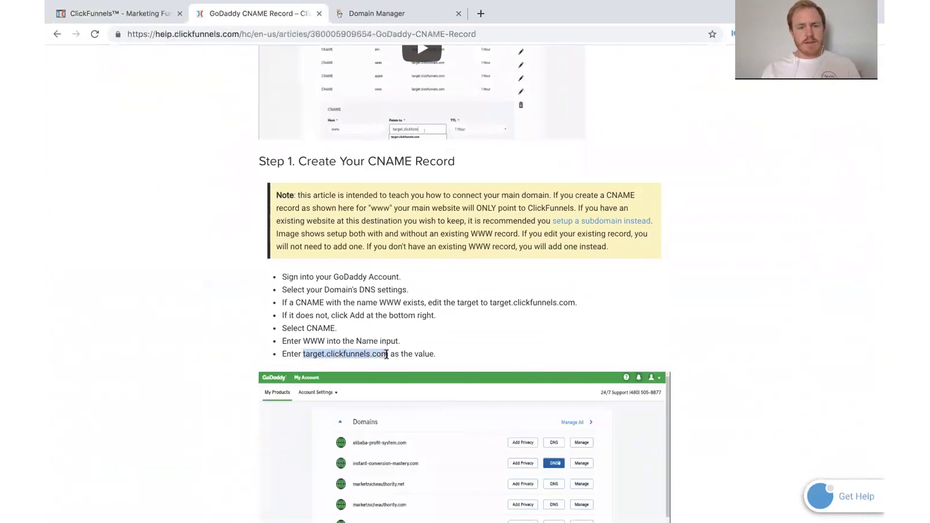
Open Manage DNS for chatbot101.com and scroll to its records table.
click(380, 20)
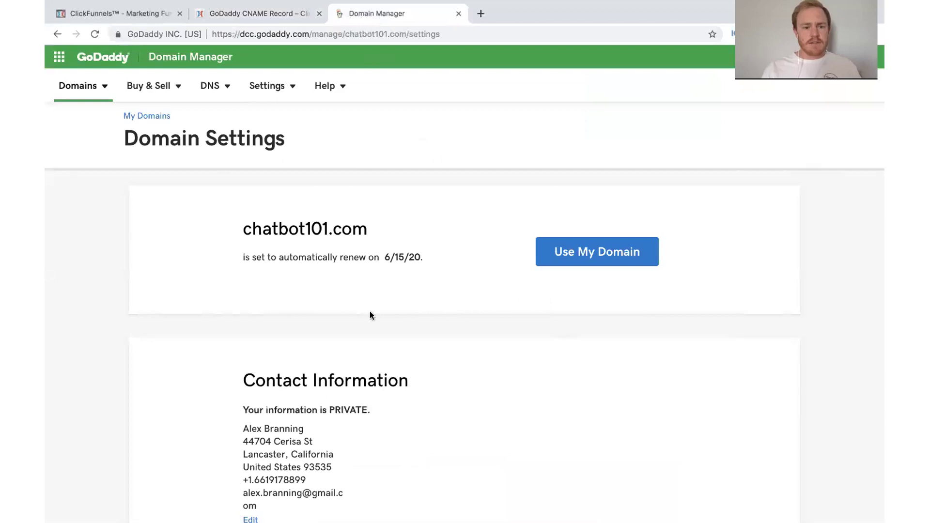
scroll(371, 314, down, 5)
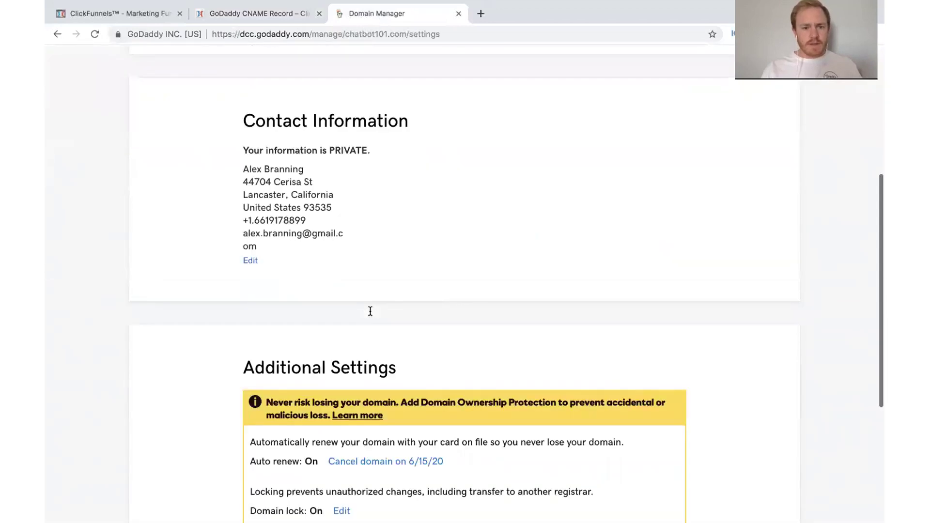
scroll(370, 311, down, 5)
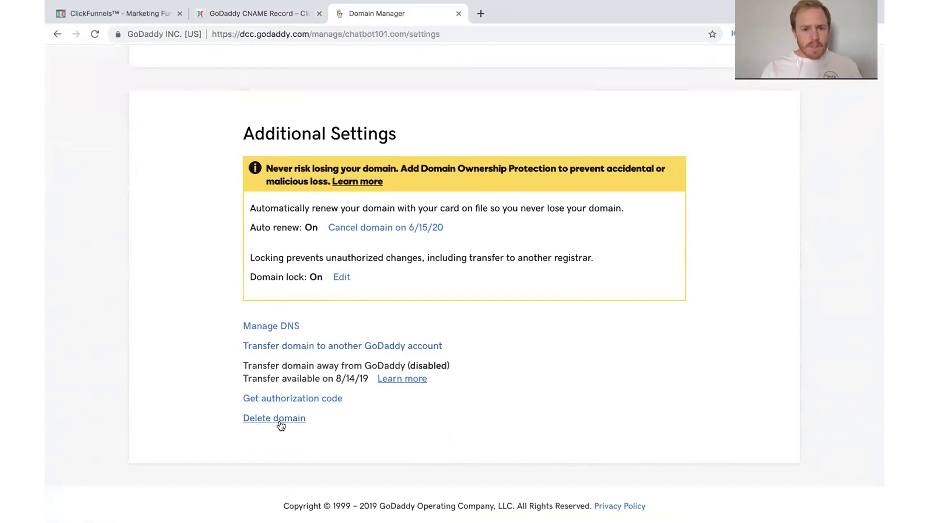
click(273, 327)
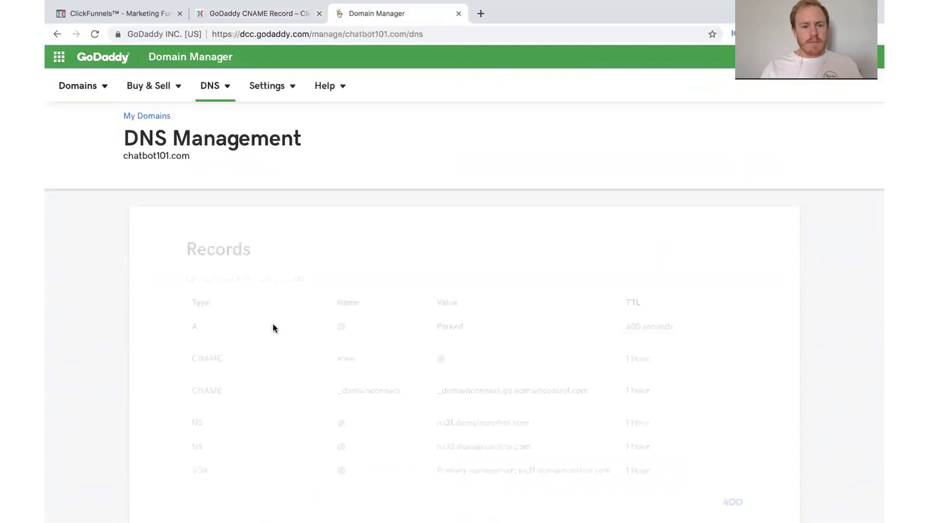
scroll(272, 328, down, 3)
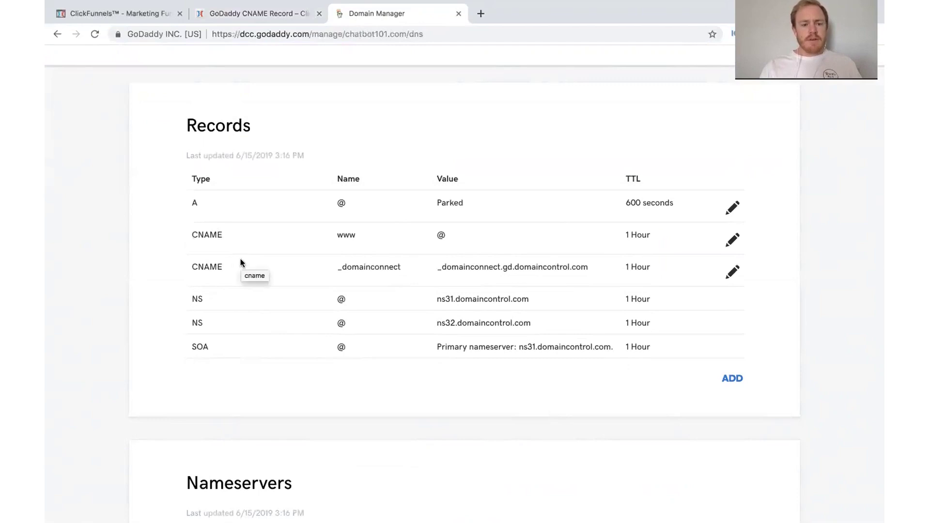
scroll(239, 232, down, 3)
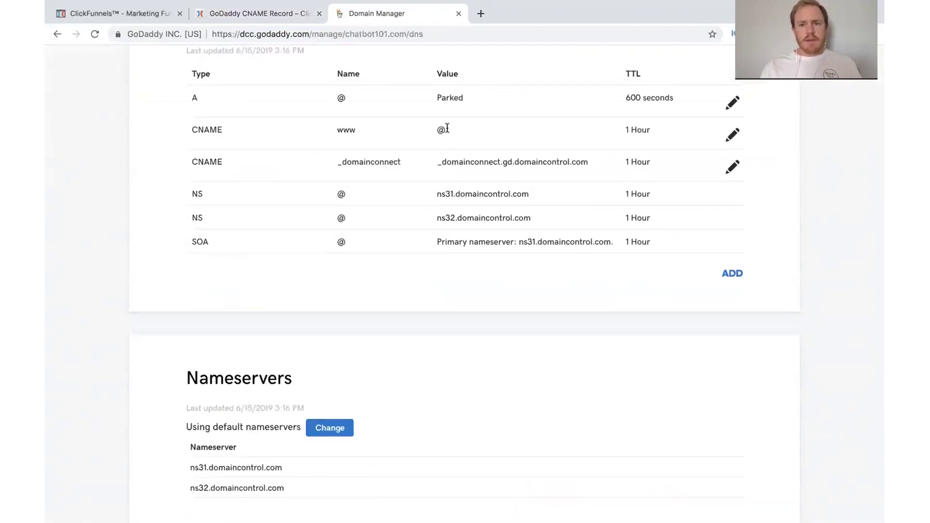
Edit the www CNAME record, replacing @ with target.clickfunnels.com in Points to.
click(733, 137)
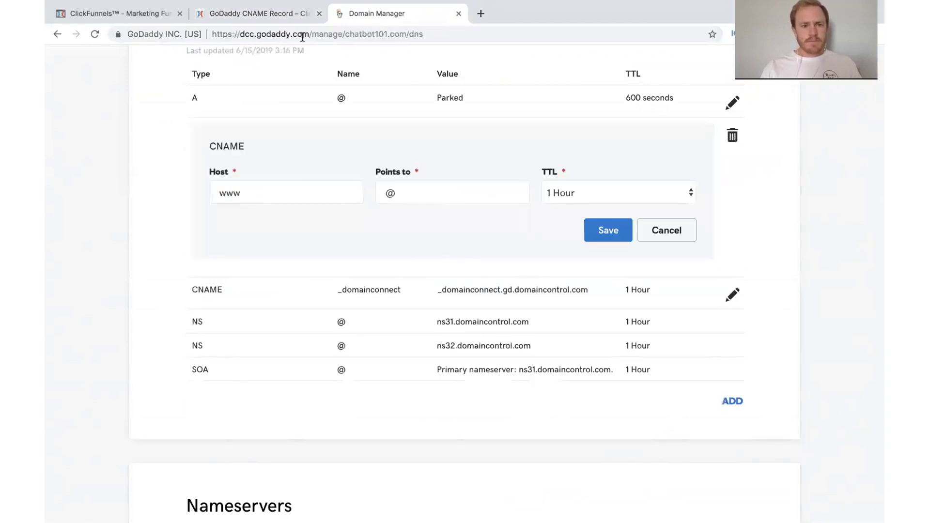
click(289, 15)
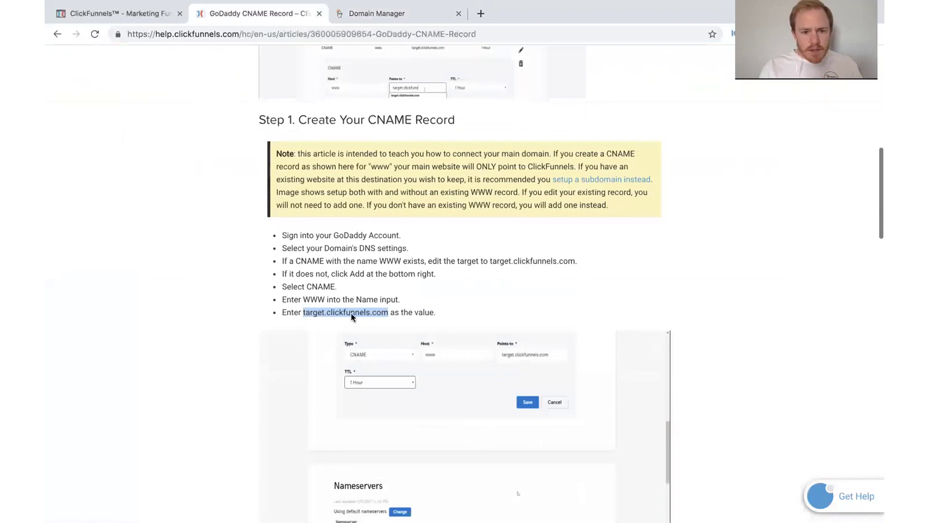
scroll(339, 310, down, 1)
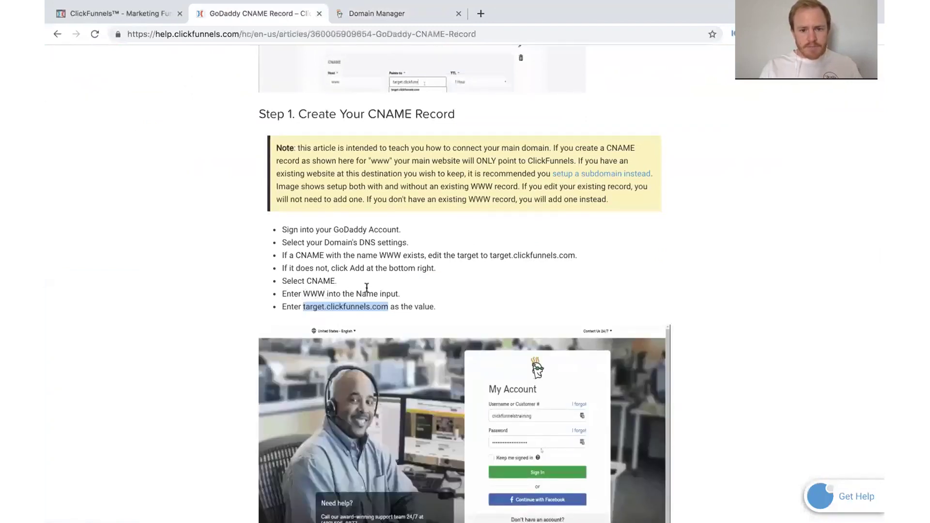
scroll(367, 291, down, 2)
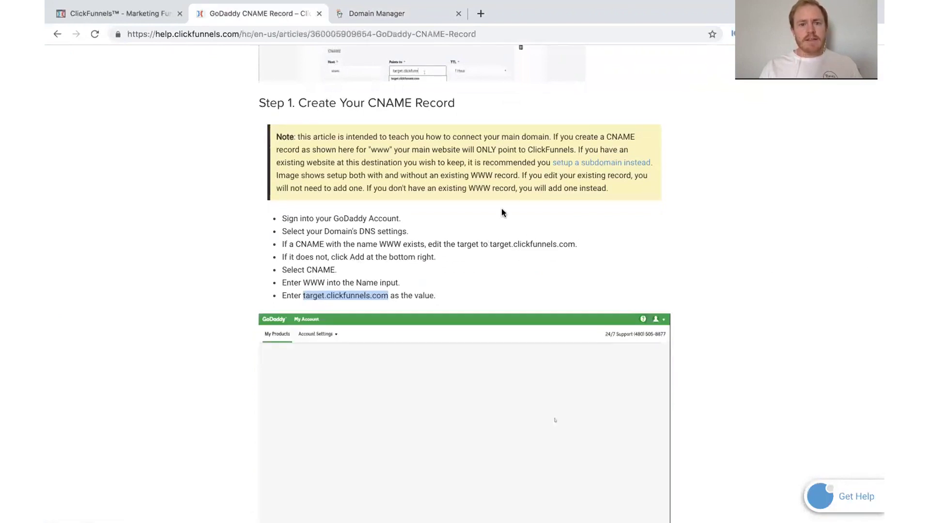
click(407, 17)
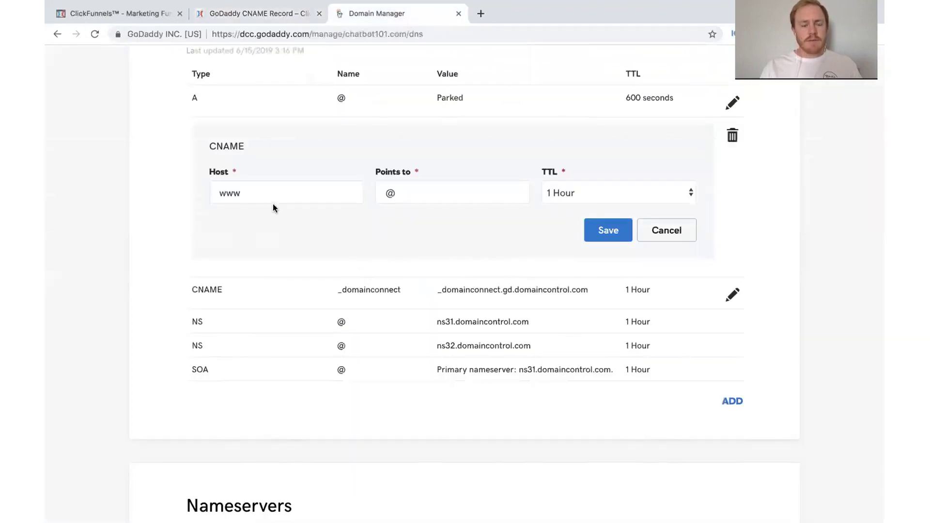
click(404, 191)
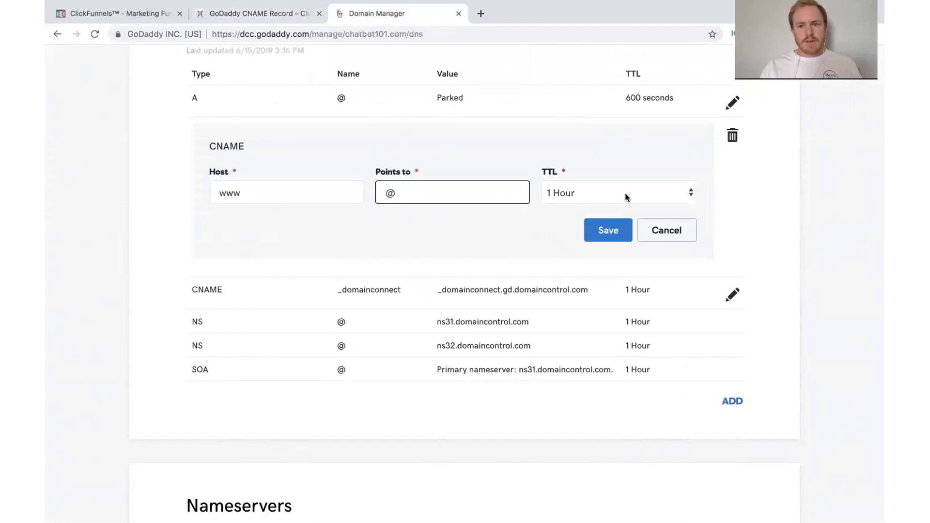
click(626, 196)
double_click(427, 193)
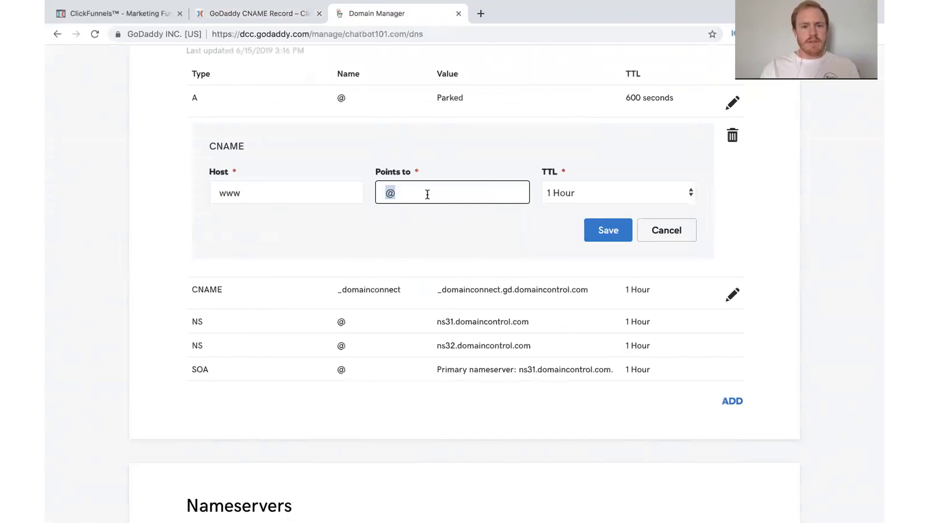
key(ctrl+v)
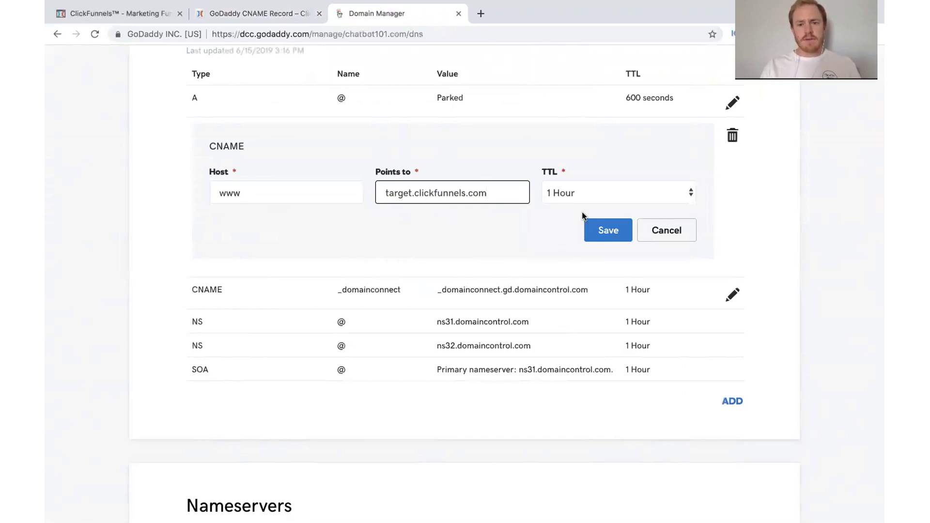
Keep the TTL at 1 Hour and save the www CNAME record.
click(275, 15)
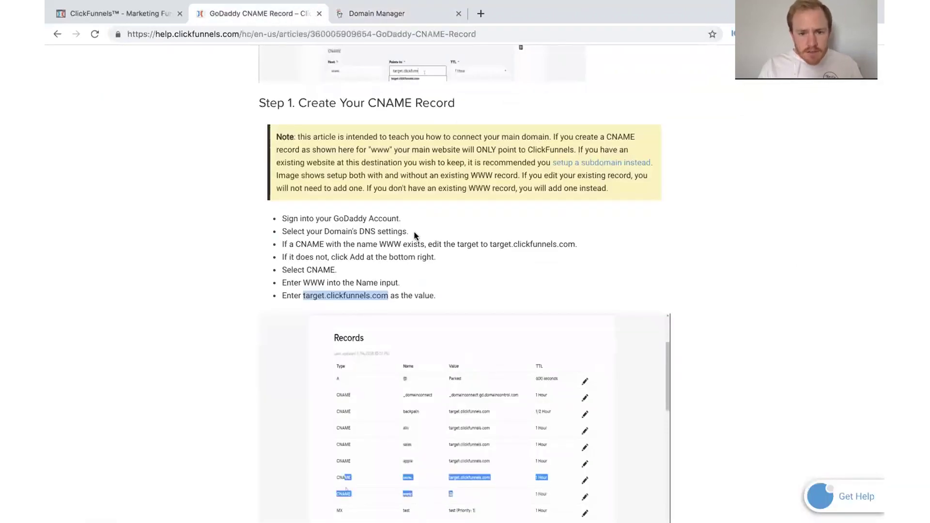
scroll(414, 236, down, 1)
scroll(415, 236, down, 5)
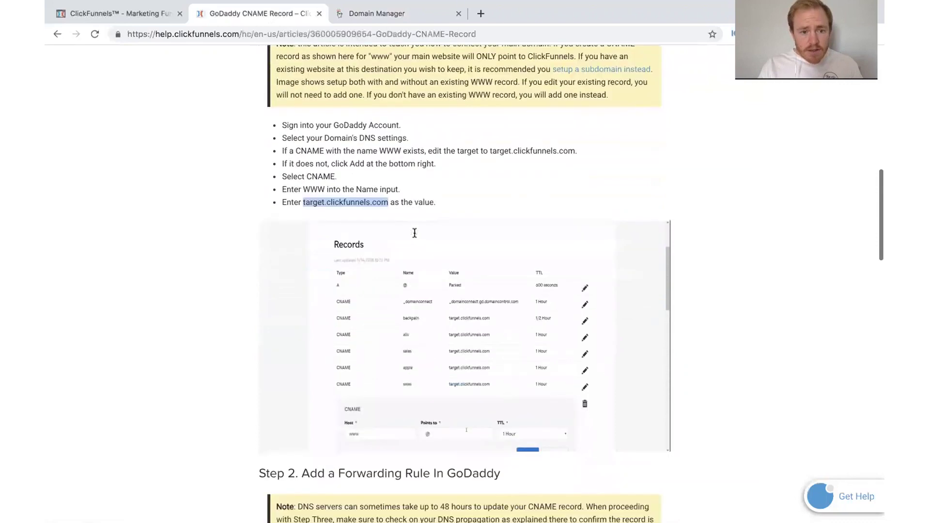
scroll(416, 291, down, 3)
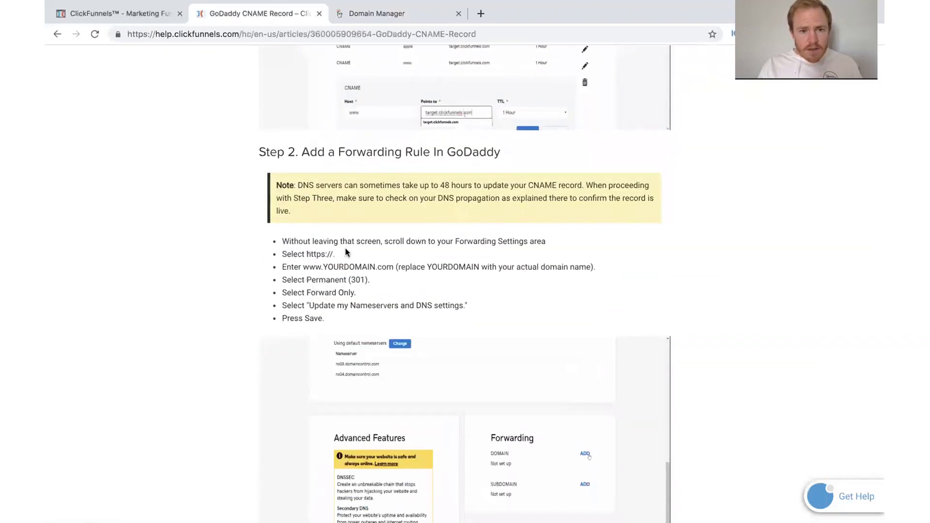
click(429, 20)
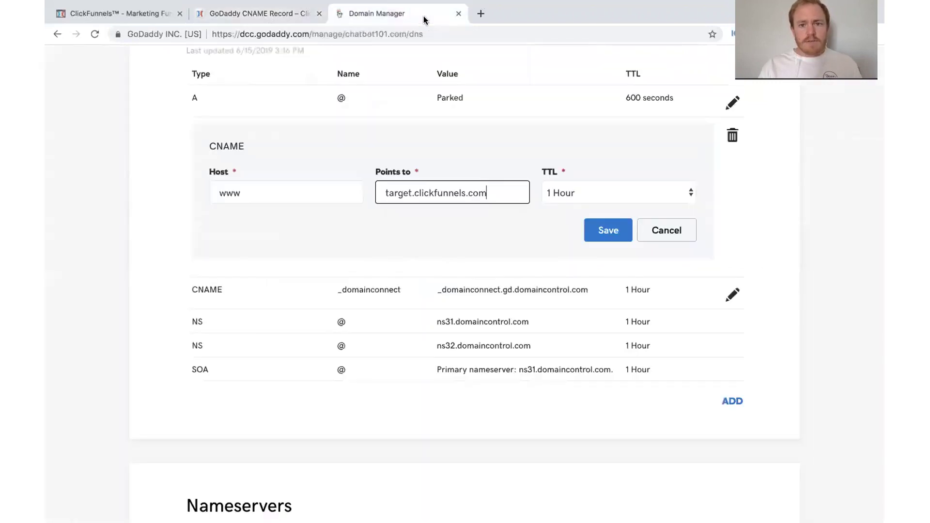
click(662, 192)
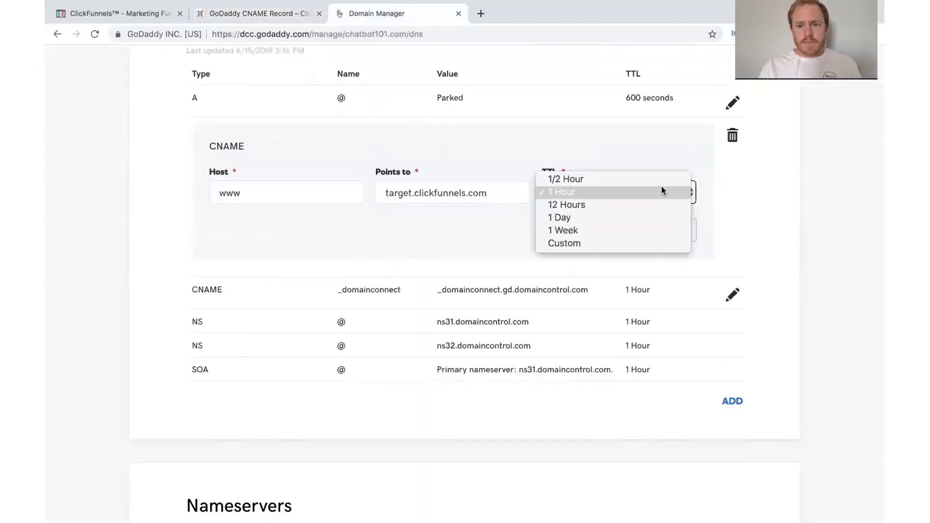
click(652, 152)
click(606, 236)
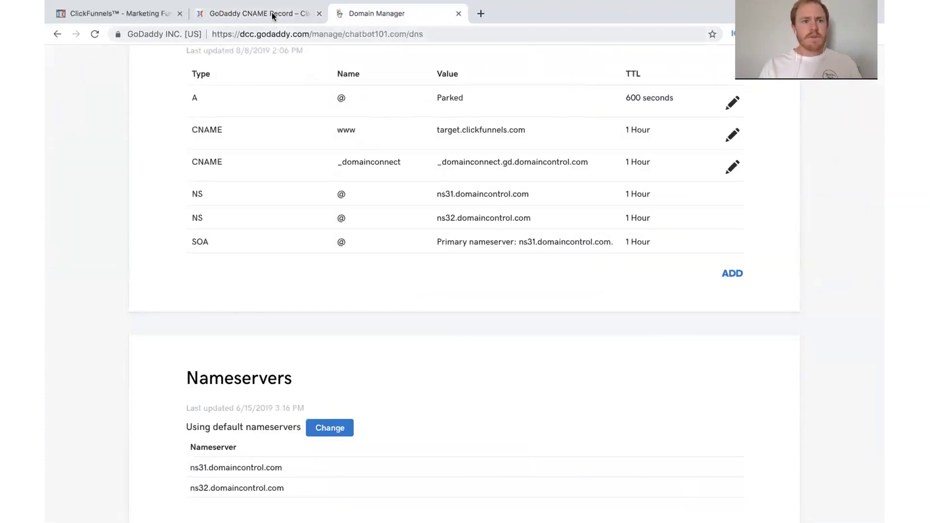
click(152, 14)
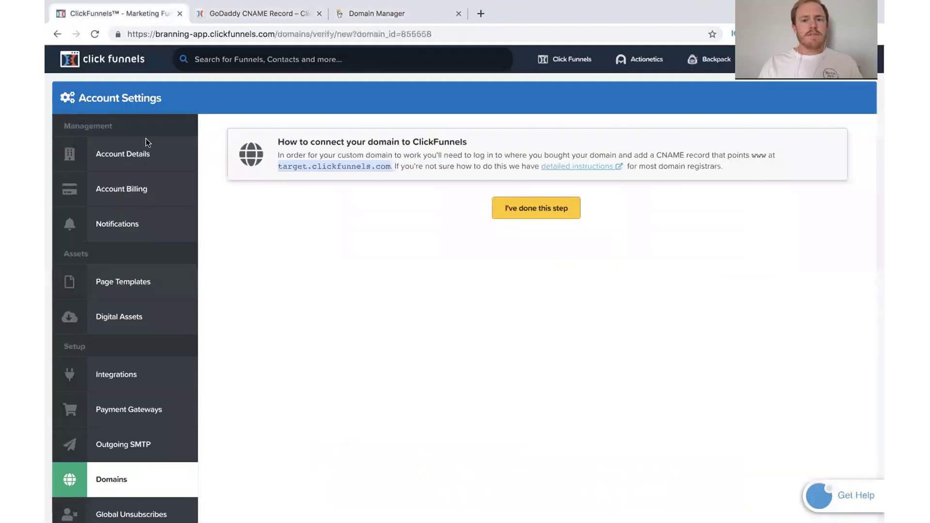
Confirm the CNAME record was added and choose the Chatbot 101 funnel.
click(548, 209)
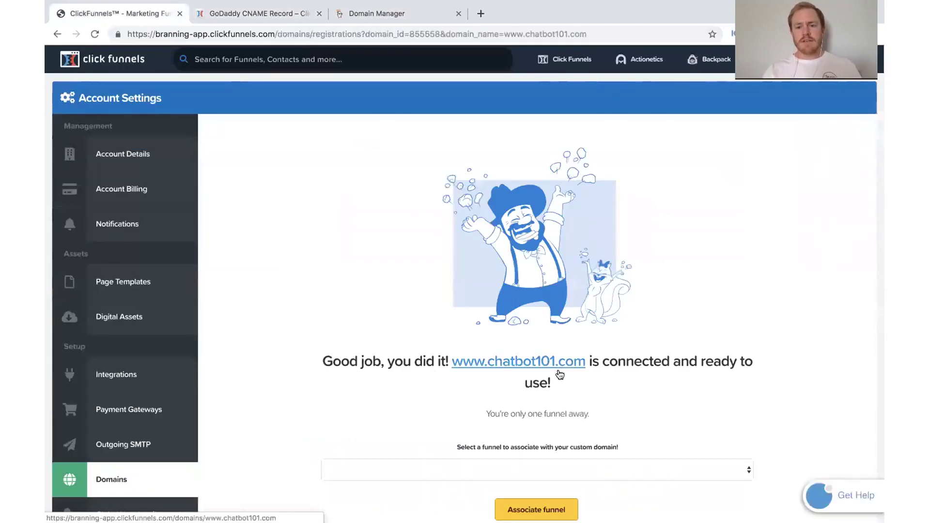
scroll(557, 371, down, 3)
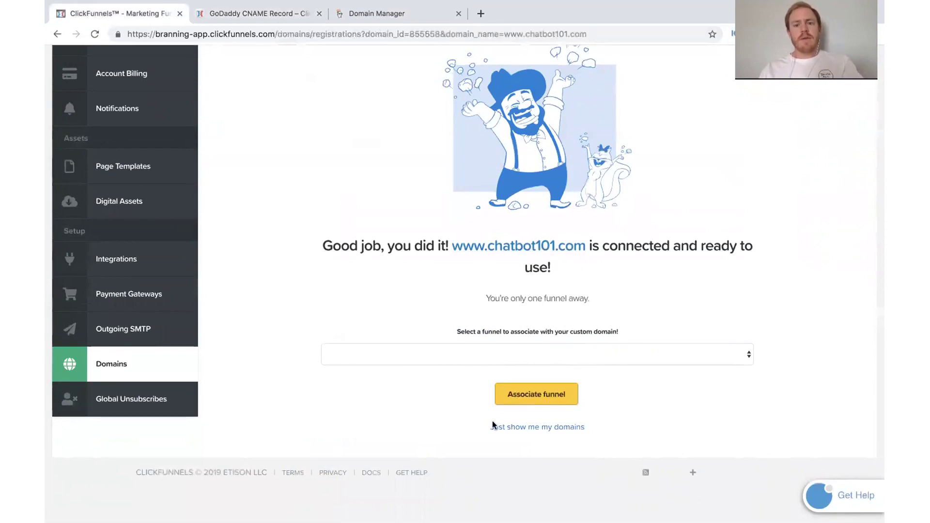
click(744, 358)
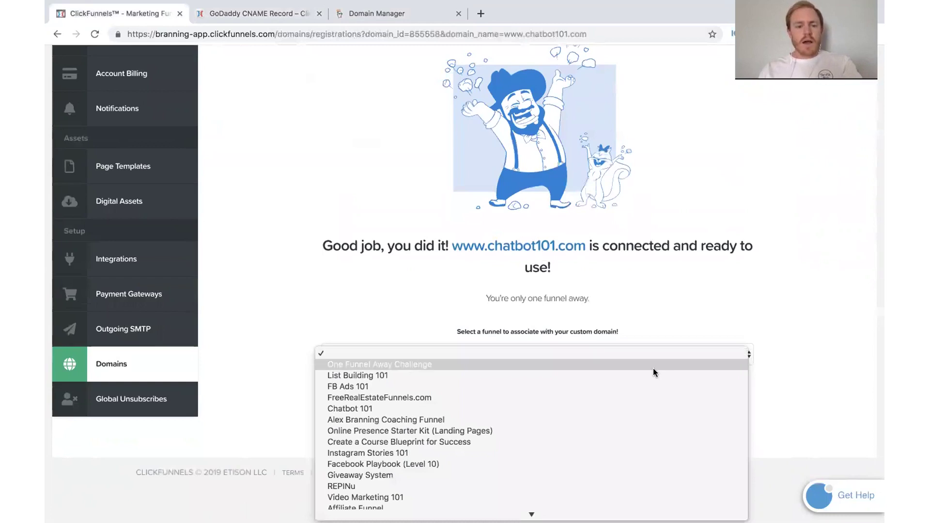
click(632, 408)
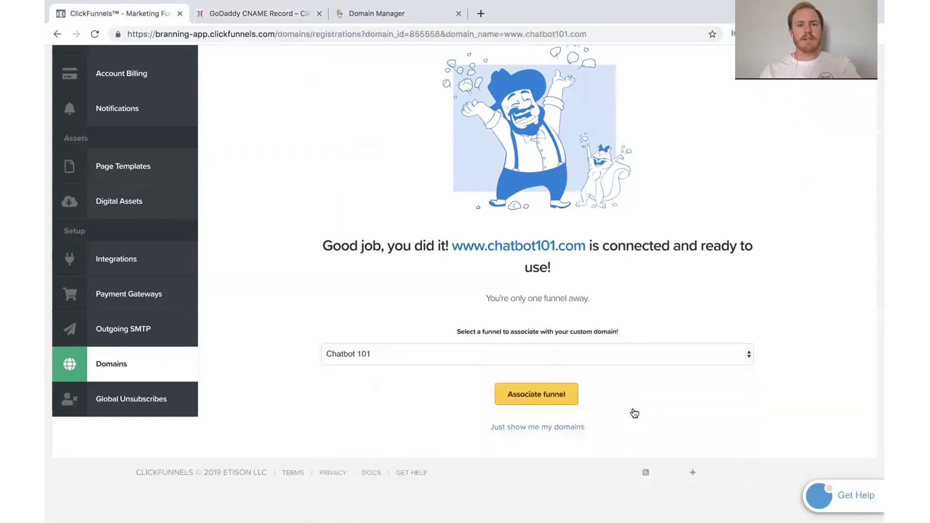
mouse_move(107, 19)
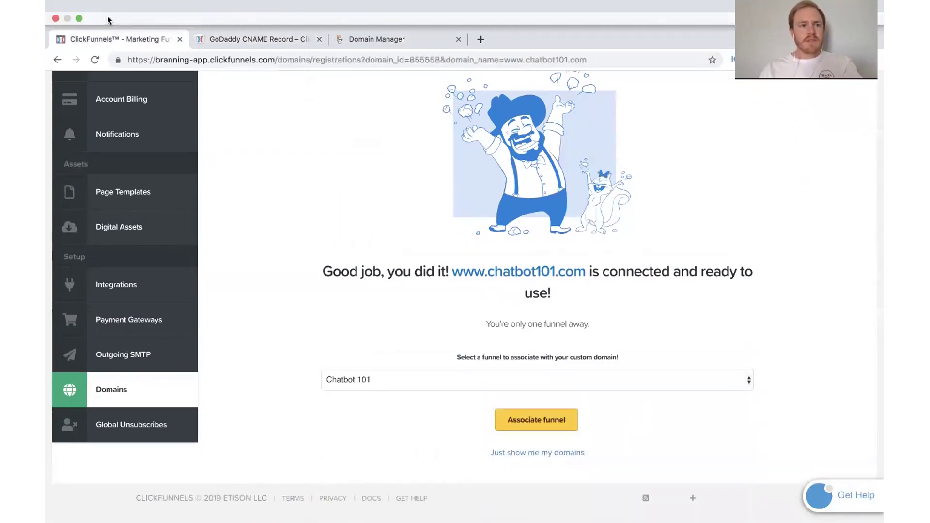
click(80, 19)
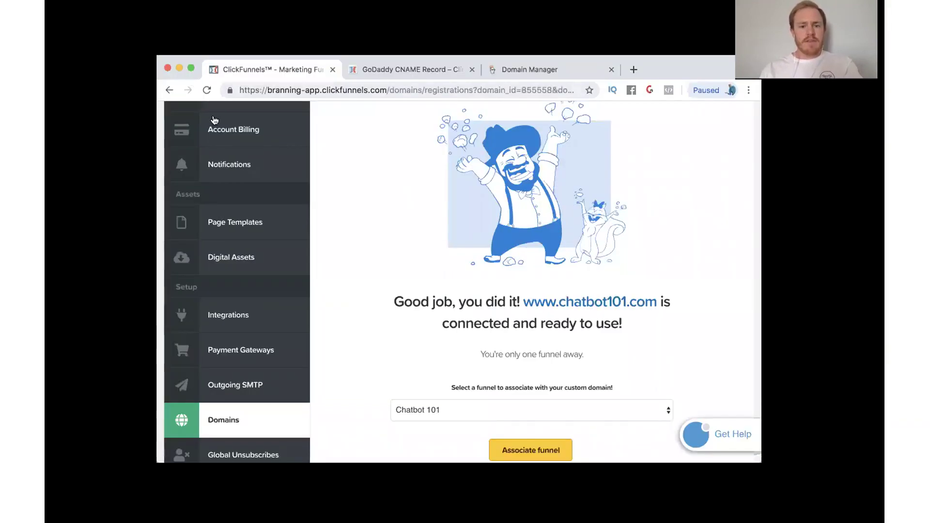
scroll(522, 423, down, 3)
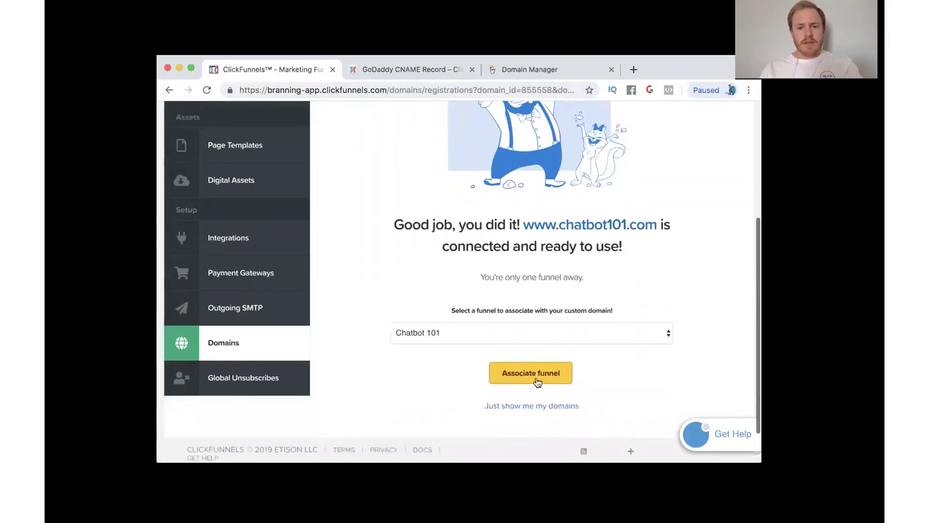
click(535, 374)
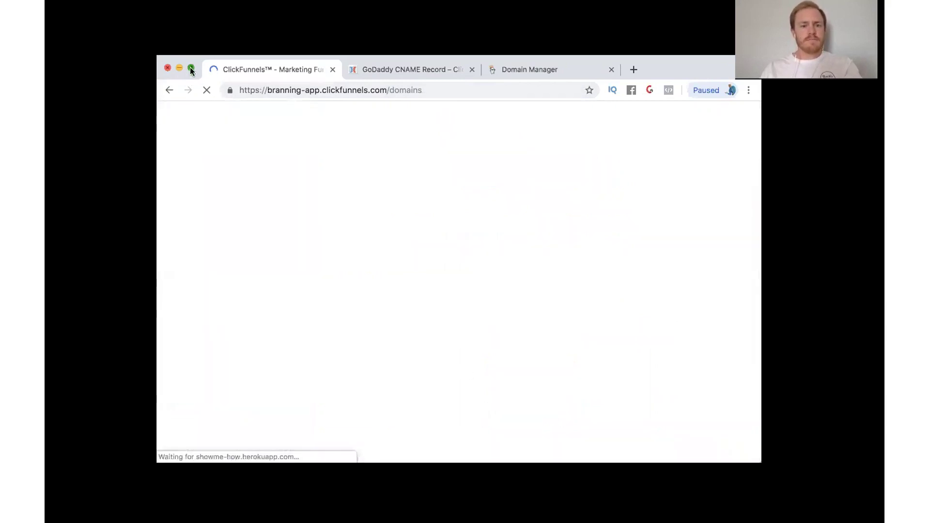
click(191, 71)
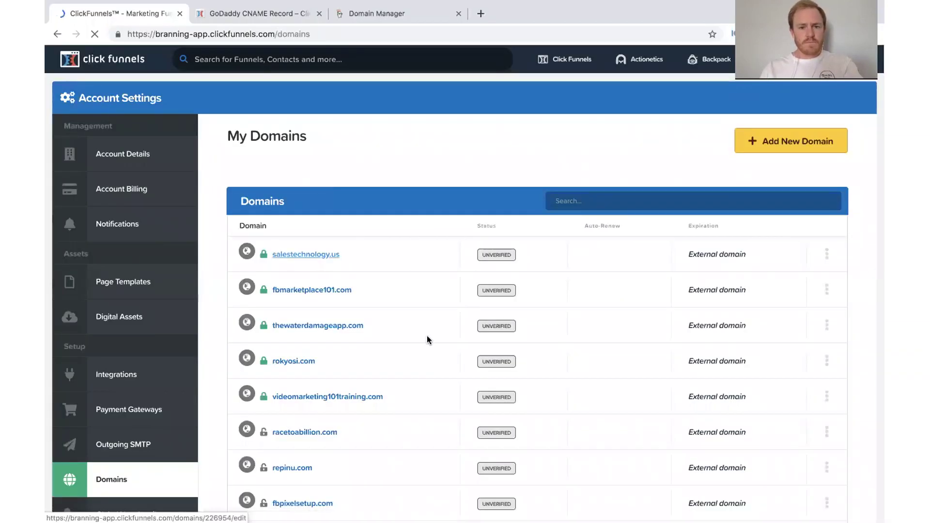
scroll(426, 336, down, 5)
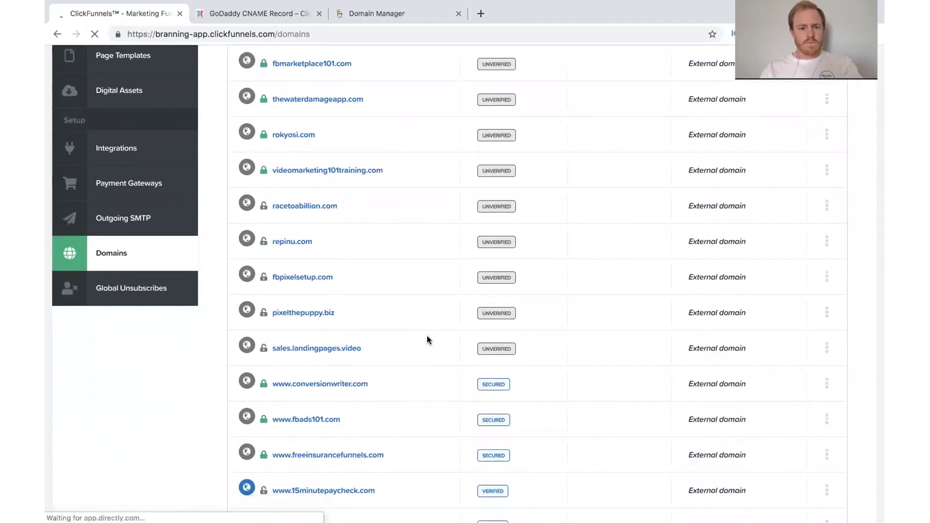
scroll(426, 340, down, 6)
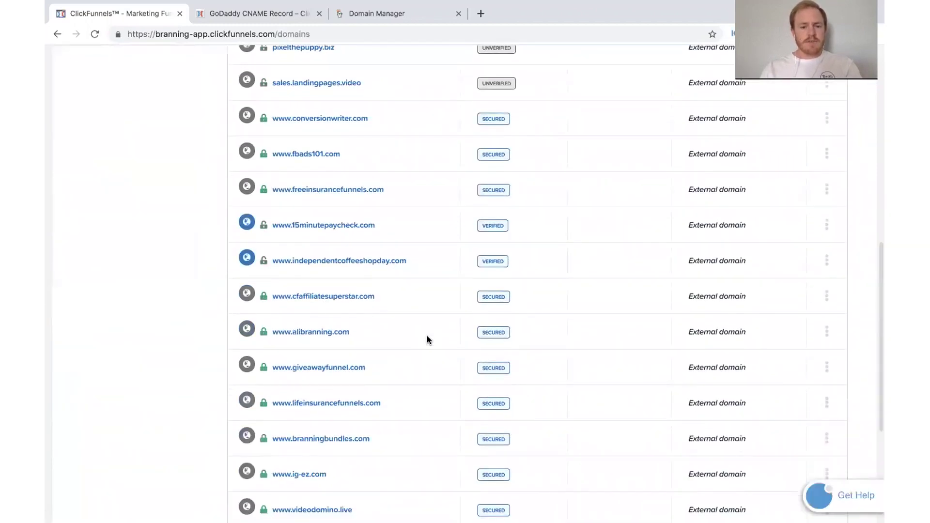
scroll(426, 339, down, 5)
mouse_move(494, 420)
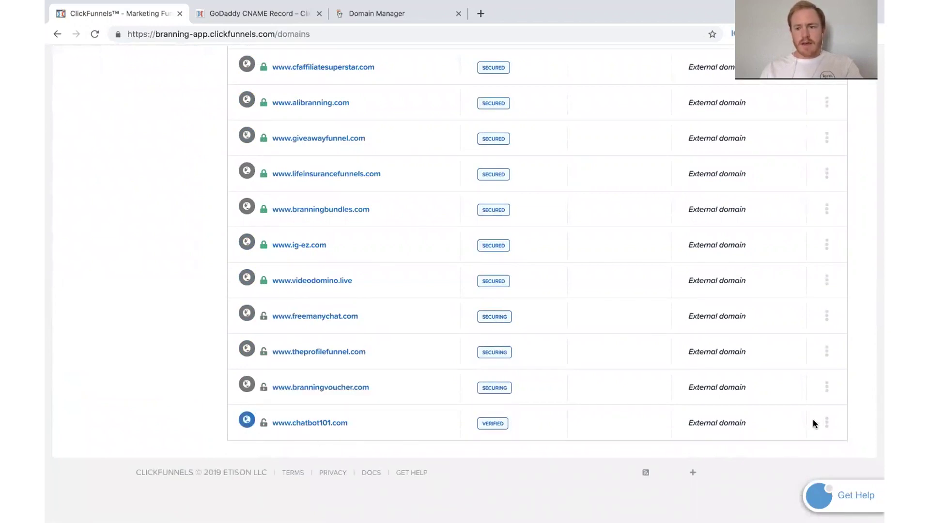
click(828, 423)
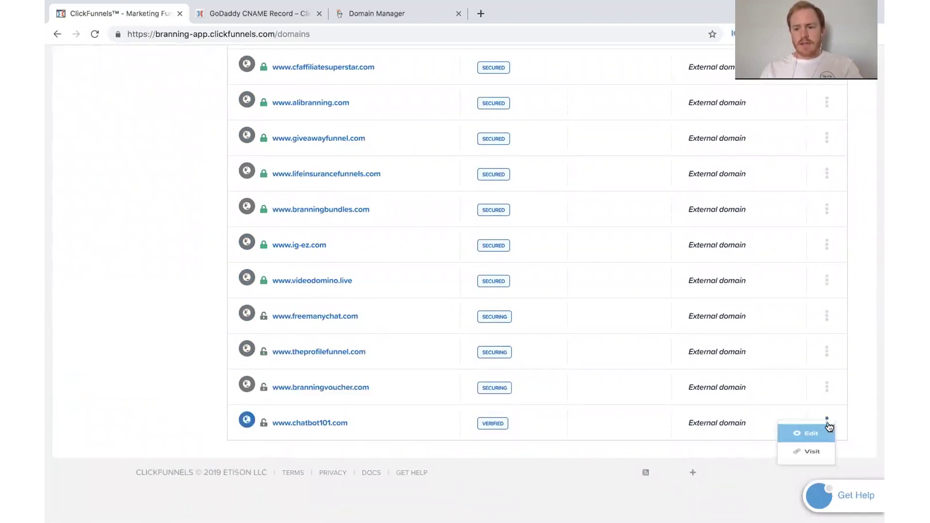
click(810, 442)
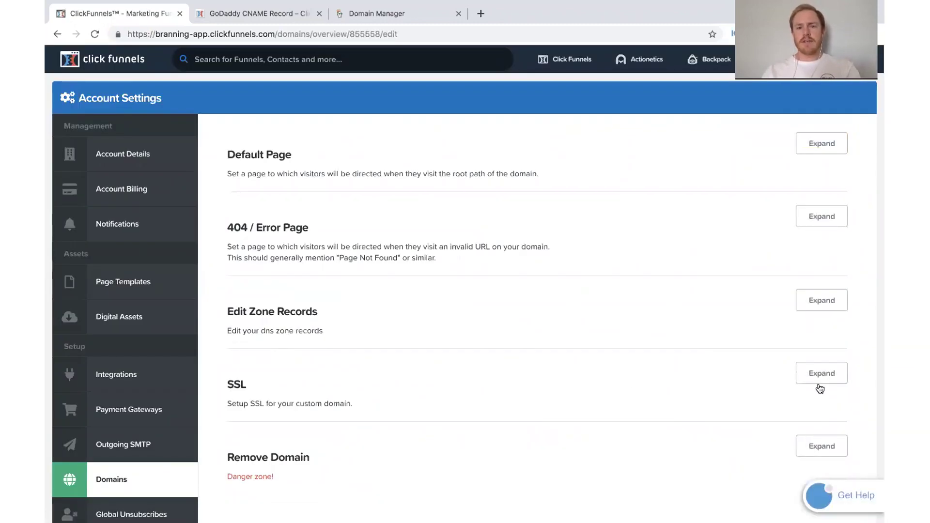
scroll(820, 389, down, 2)
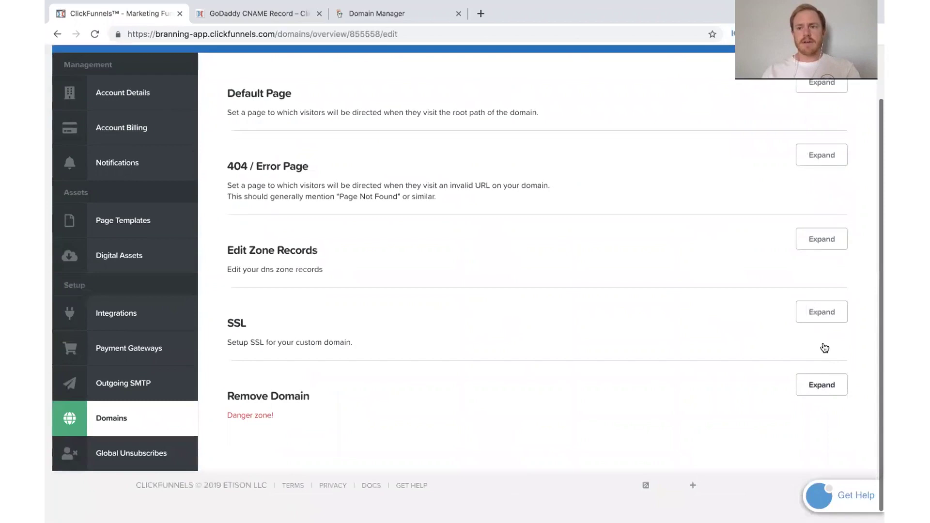
click(817, 312)
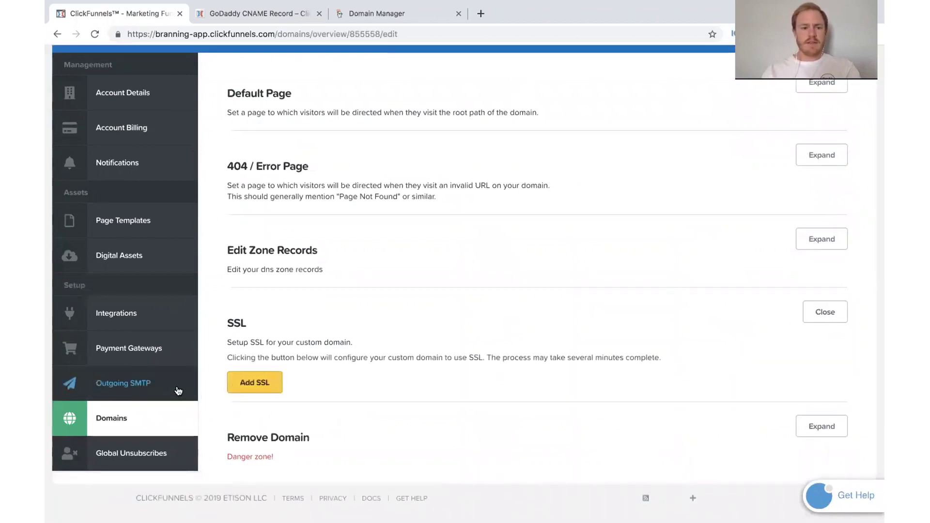
click(247, 385)
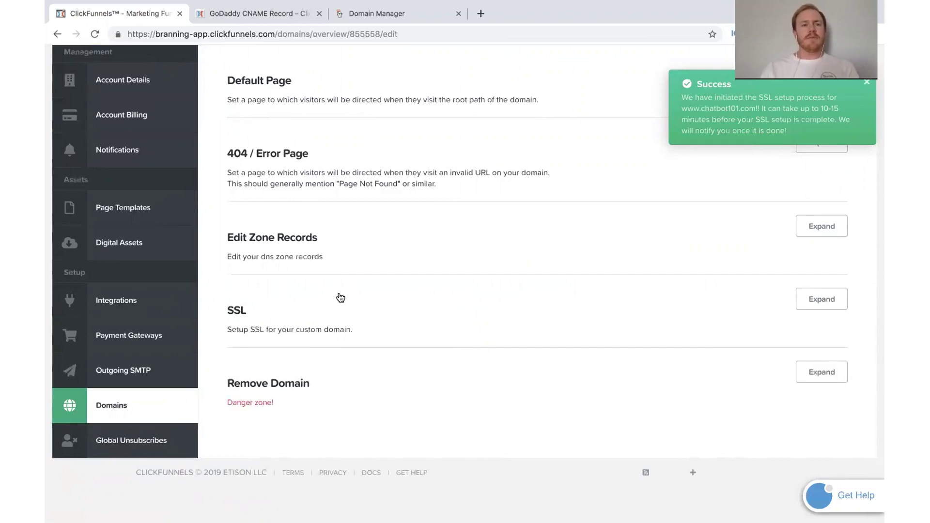
scroll(340, 297, up, 2)
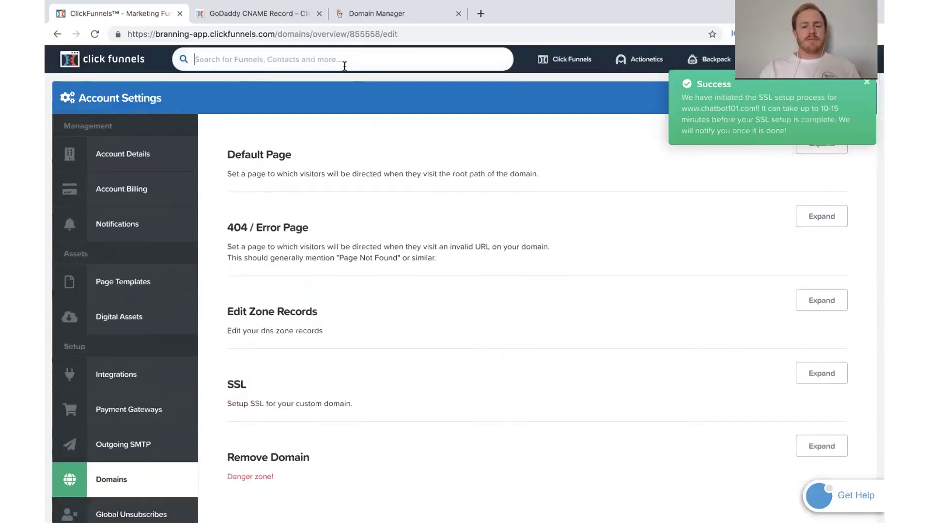
Search 'cha' and open the Chatbot 101 funnel.
text(chatbot)
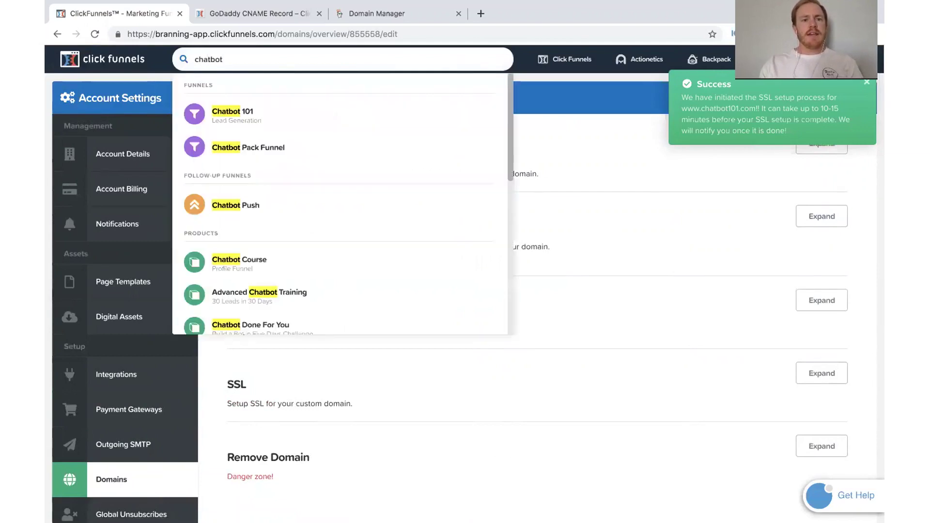
click(232, 112)
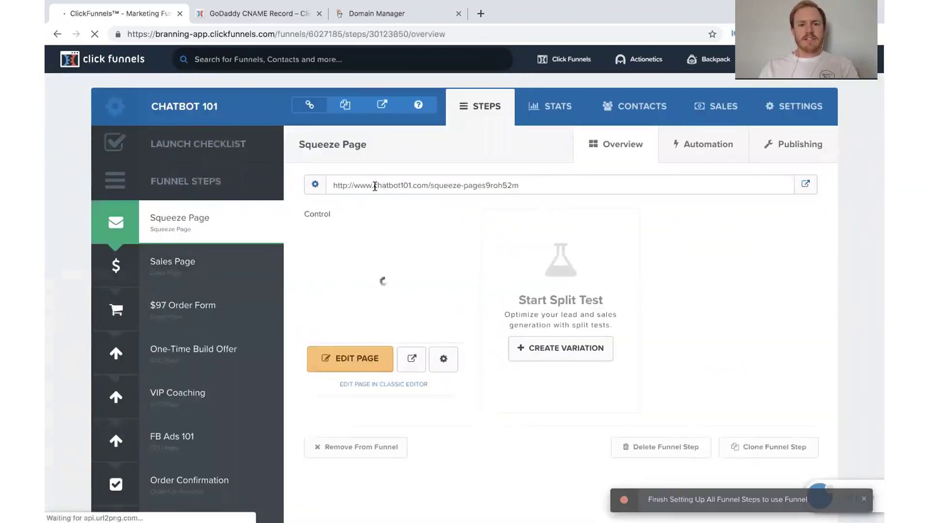
drag(417, 185, 417, 185)
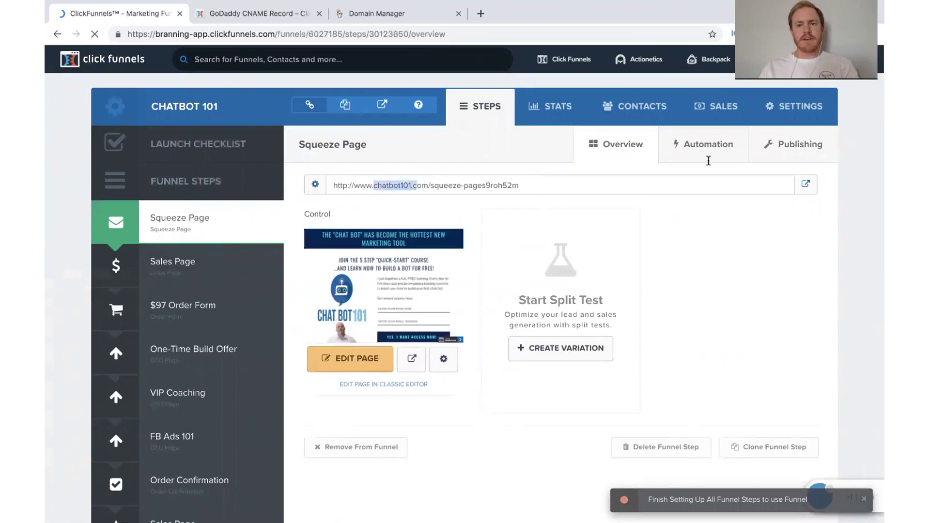
click(795, 105)
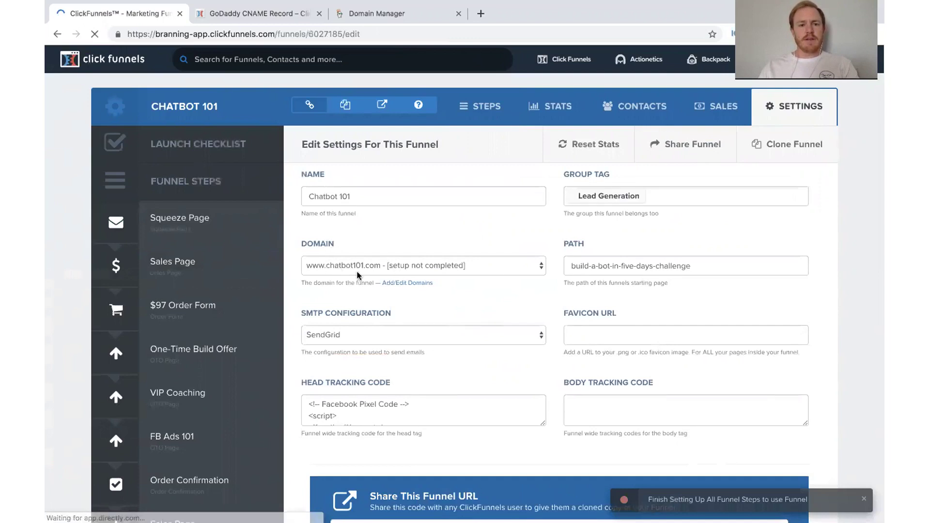
click(418, 265)
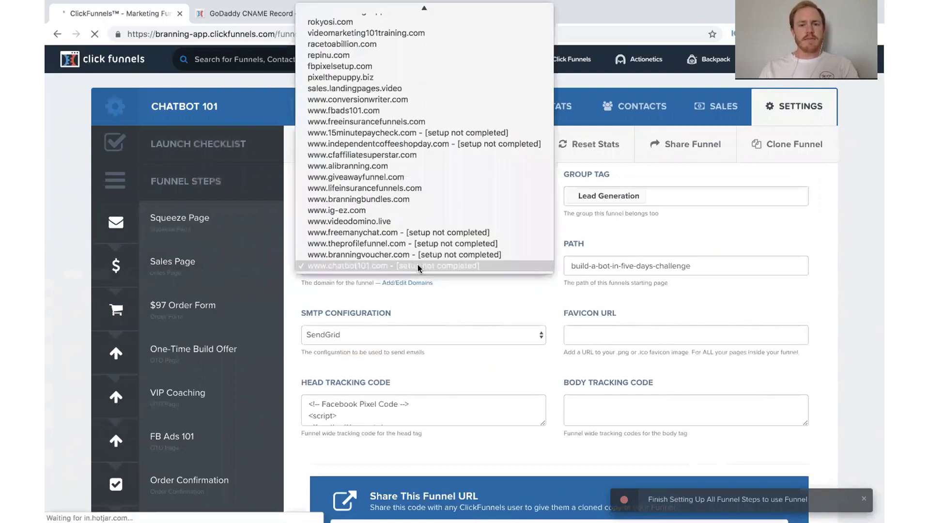
click(417, 264)
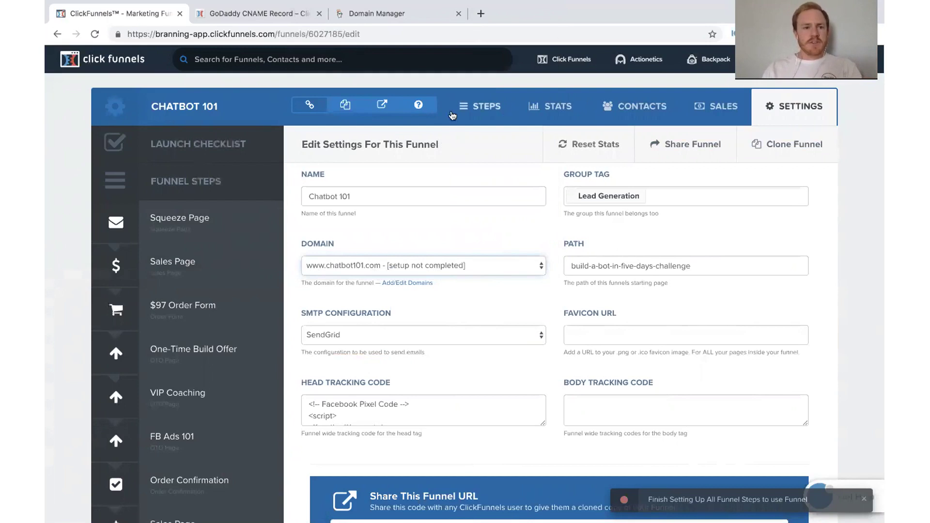
click(192, 223)
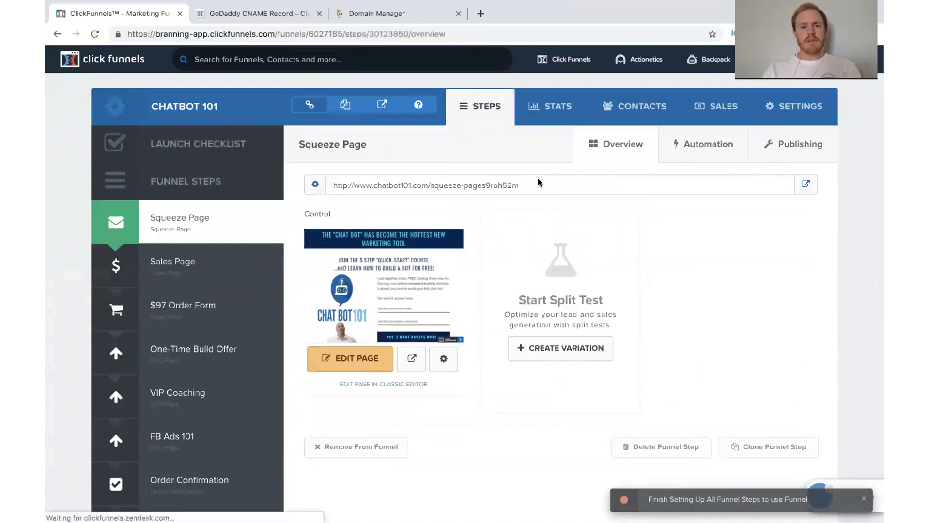
Replace the Squeeze Page path 'squeeze-pages9roh52m' with 'course', save, and move to Sales Page.
click(415, 234)
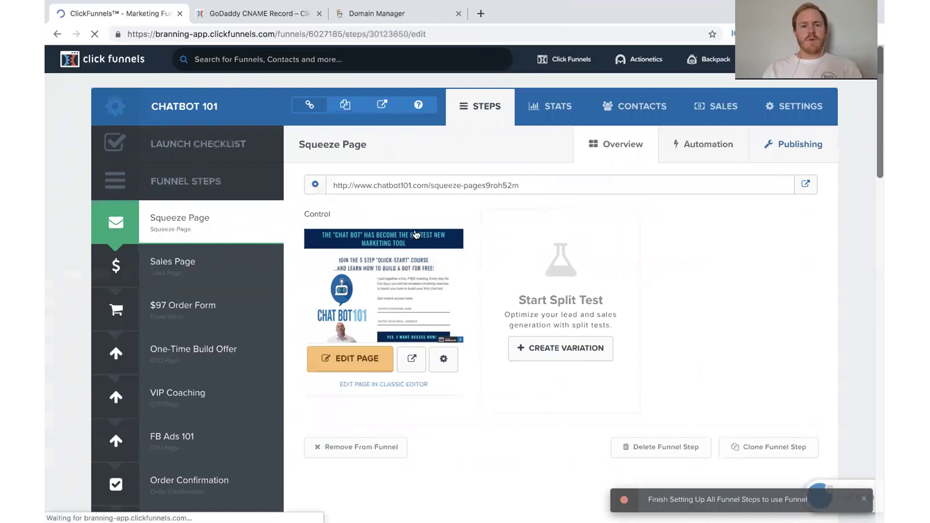
double_click(606, 202)
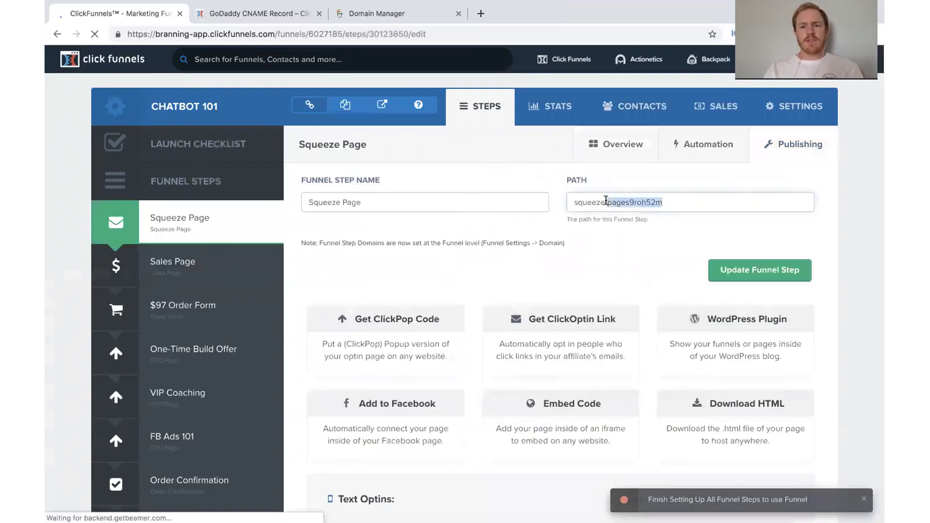
triple_click(606, 201)
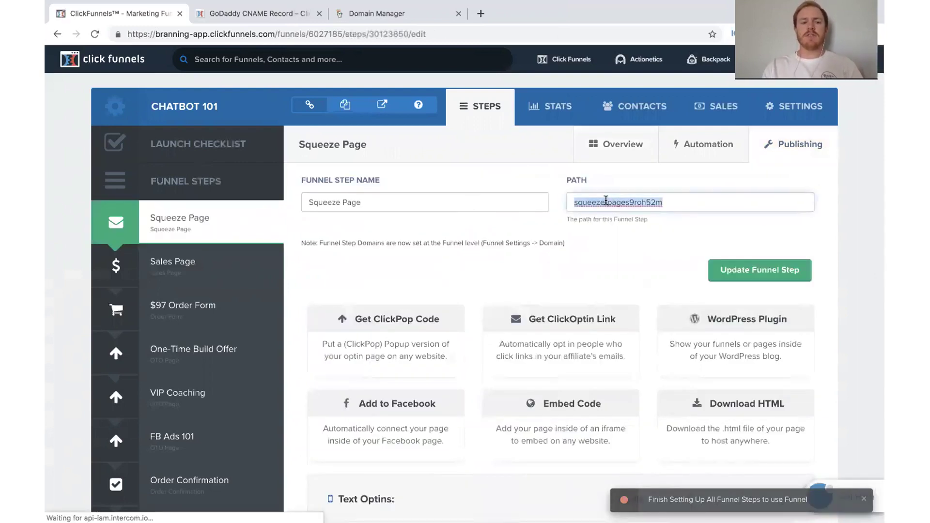
text(course)
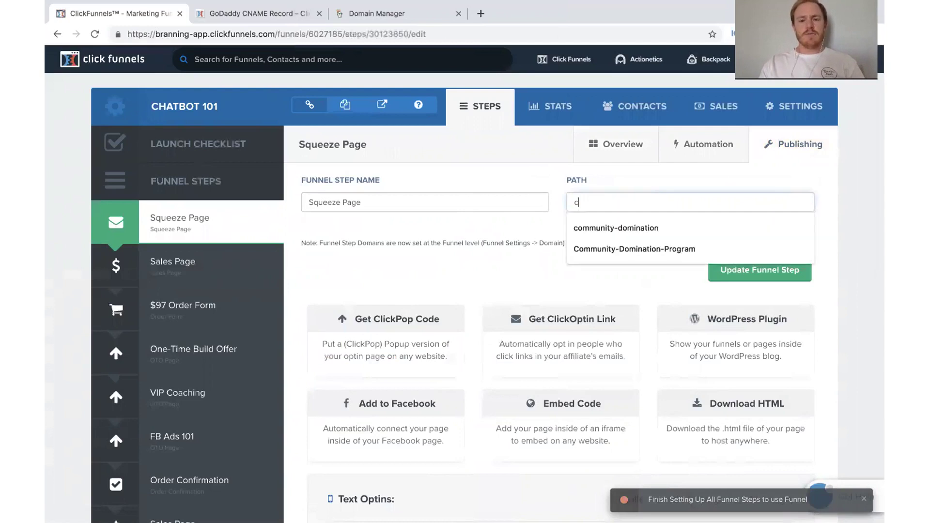
click(755, 277)
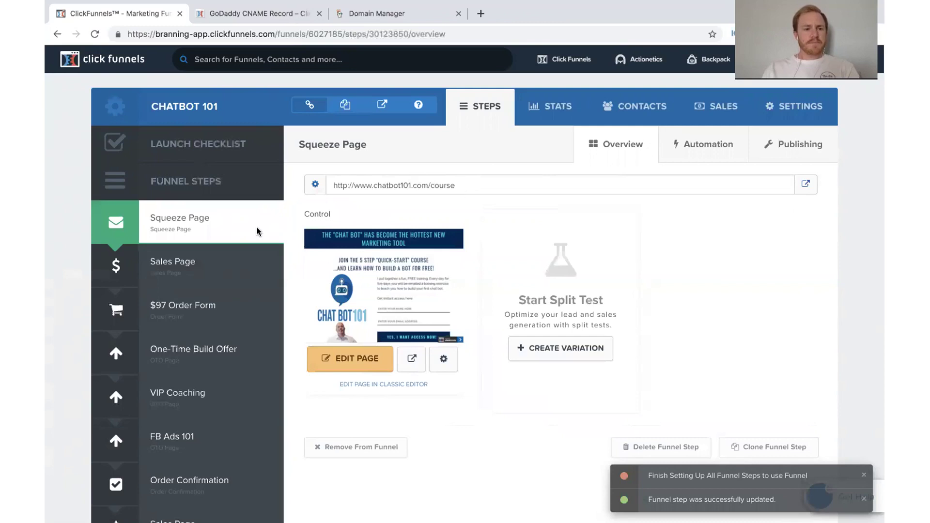
click(179, 273)
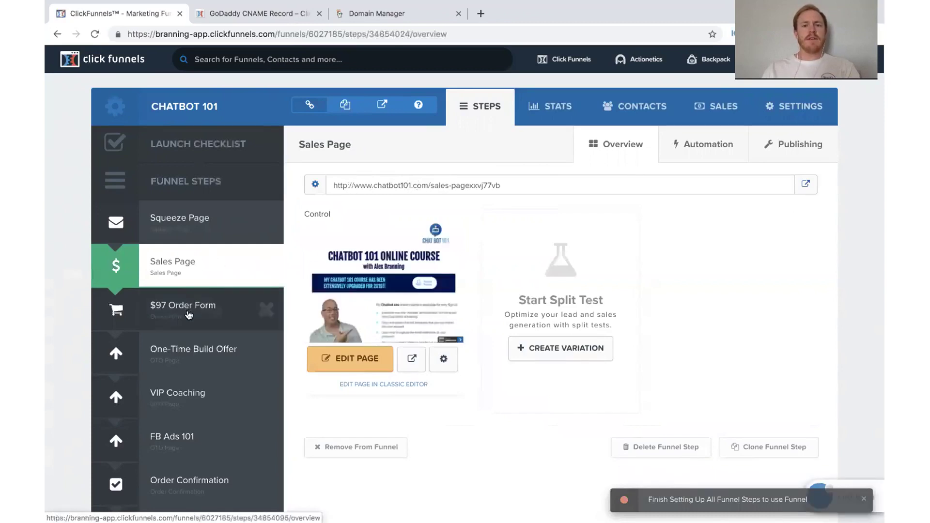
scroll(218, 344, down, 6)
scroll(218, 344, down, 9)
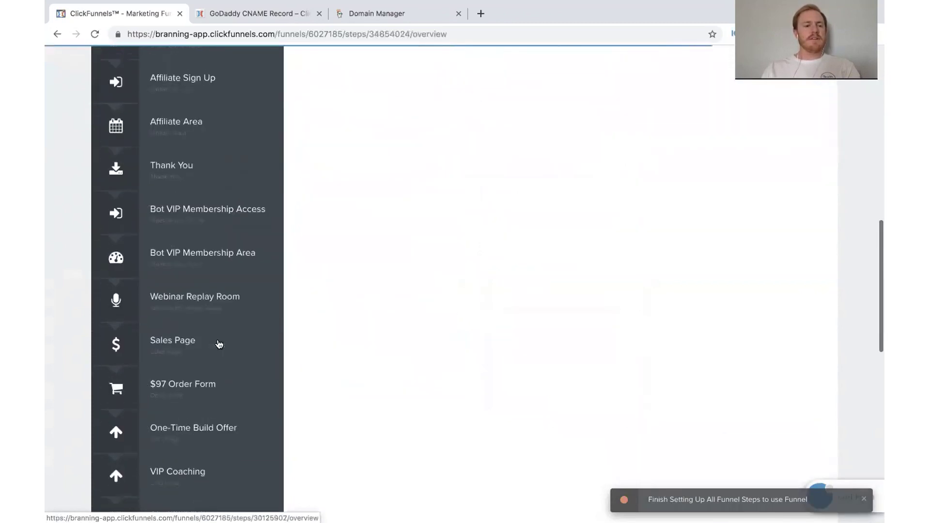
scroll(219, 345, up, 7)
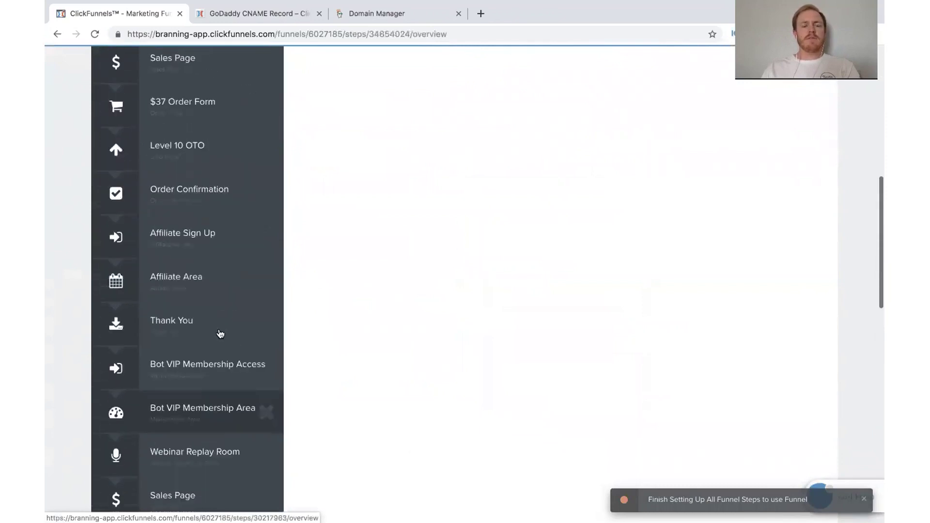
scroll(231, 286, down, 6)
scroll(230, 287, up, 12)
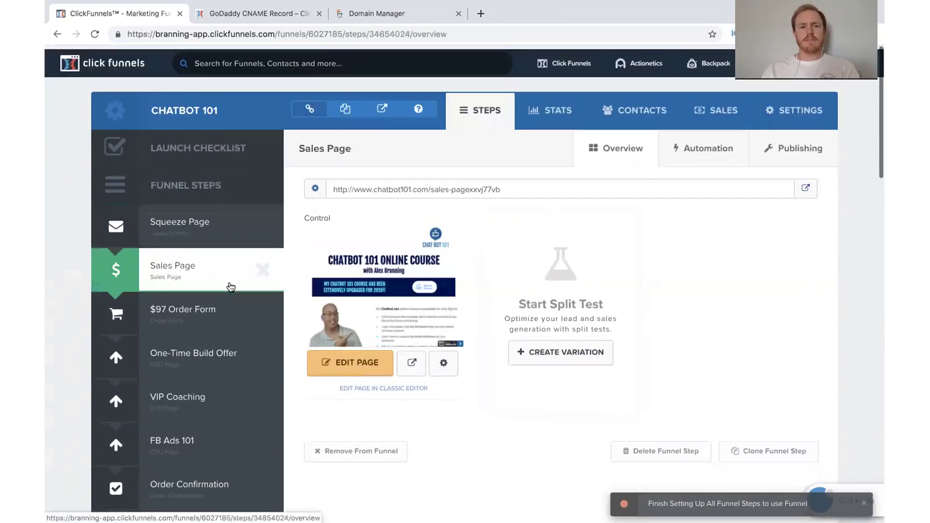